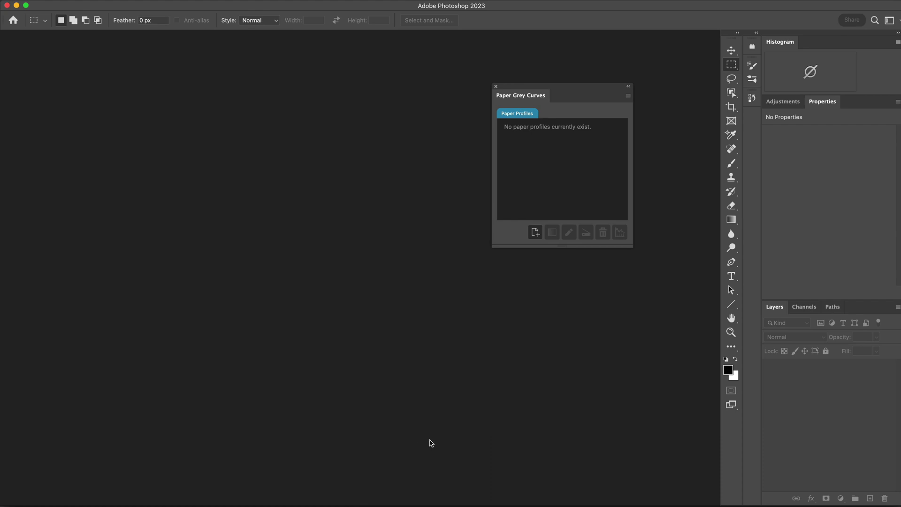
Create a new Paper Grey Curves profile named Marutt_280gsm_Baryta
{"action": "left_click", "coordinate": [535, 232]}
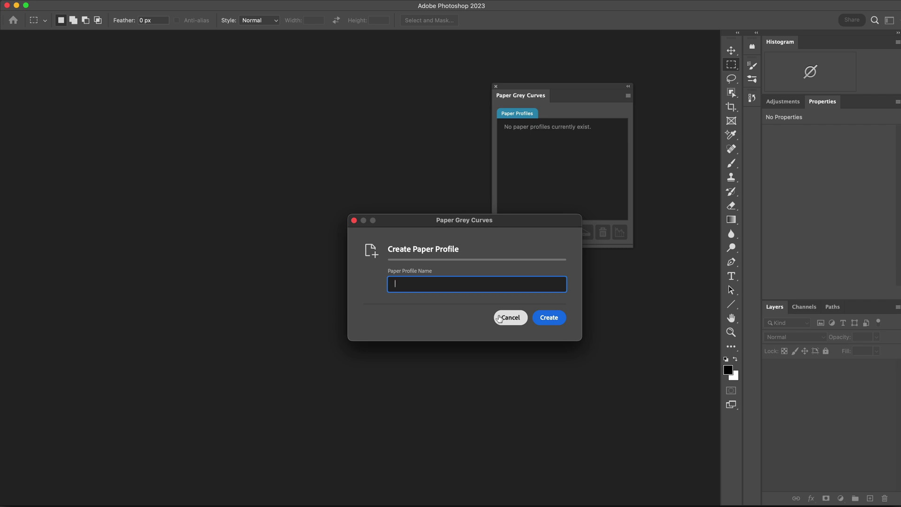
{"action": "type", "text": "Marutt_280gsm_Baryta"}
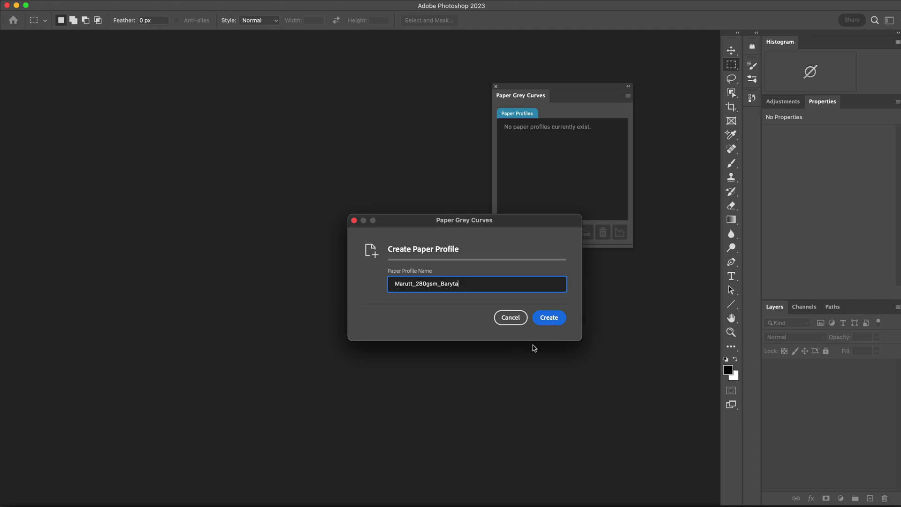
{"action": "left_click", "coordinate": [549, 318]}
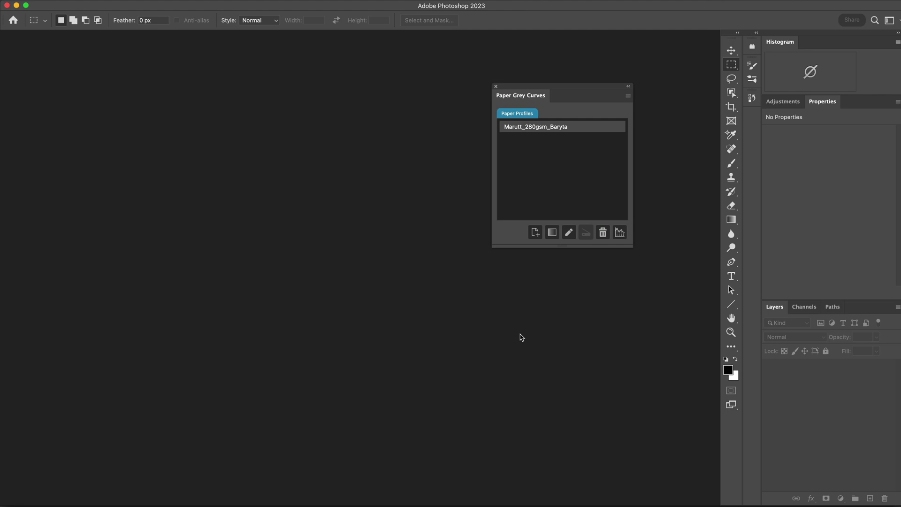
Generate the PGC Step Wedge for Marutt_280gsm_Baryta and move the panel off wedge steps 8 and 9
{"action": "left_click", "coordinate": [552, 232]}
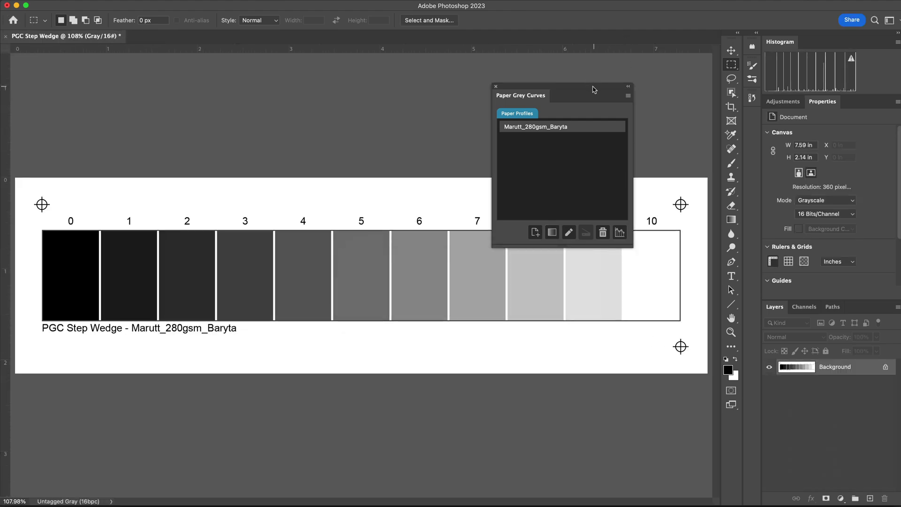
{"action": "left_click_drag", "start_coordinate": [595, 84], "coordinate": [609, 38]}
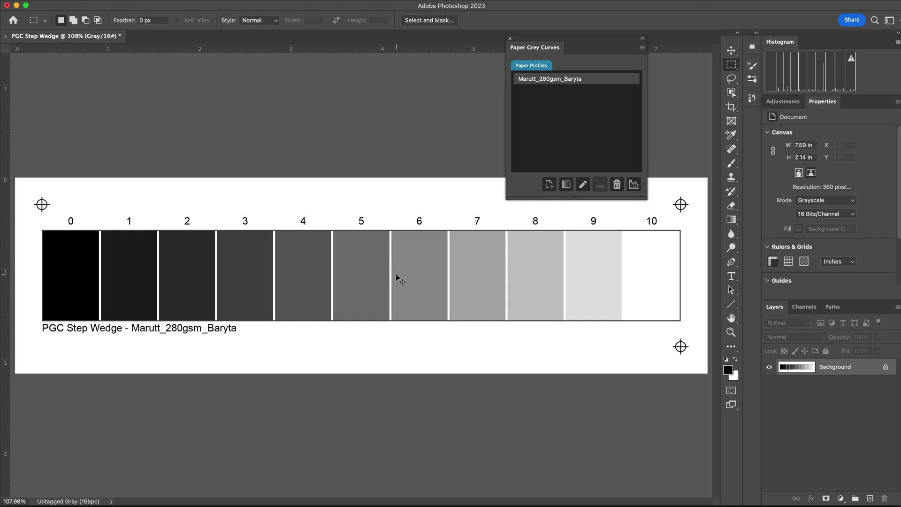
Place the step wedge at the page top, enable Send 16-bit Data, and open the printer's Print Settings
{"action": "key", "text": "super+p"}
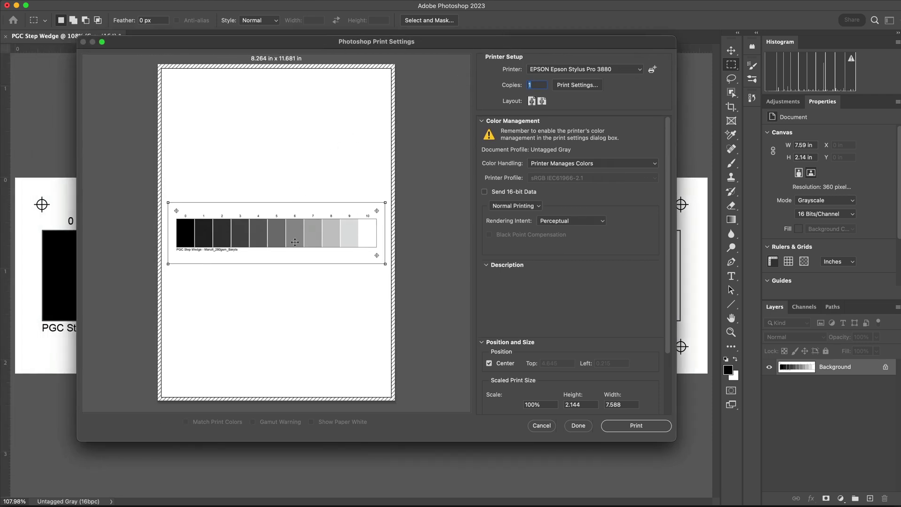
{"action": "left_click_drag", "start_coordinate": [294, 239], "coordinate": [295, 110]}
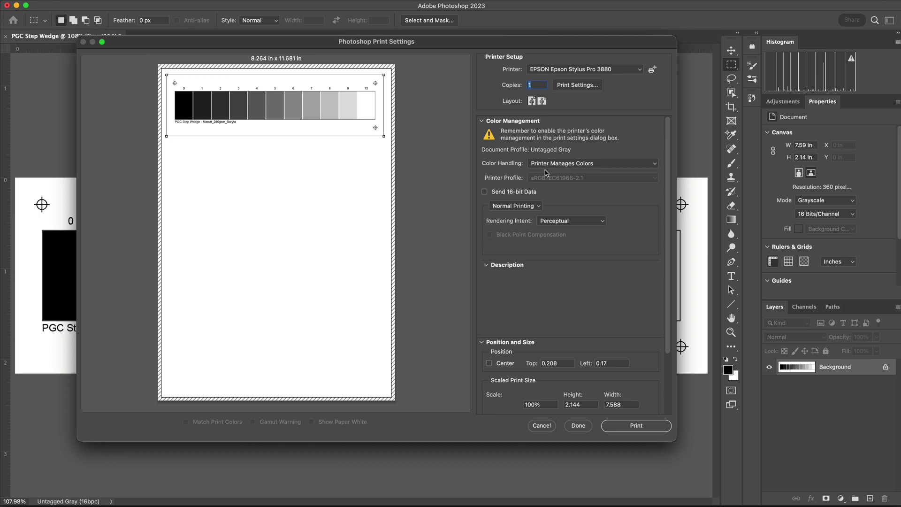
{"action": "mouse_move", "coordinate": [574, 221]}
{"action": "mouse_move", "coordinate": [514, 203]}
{"action": "left_click", "coordinate": [485, 193]}
{"action": "left_click", "coordinate": [584, 91]}
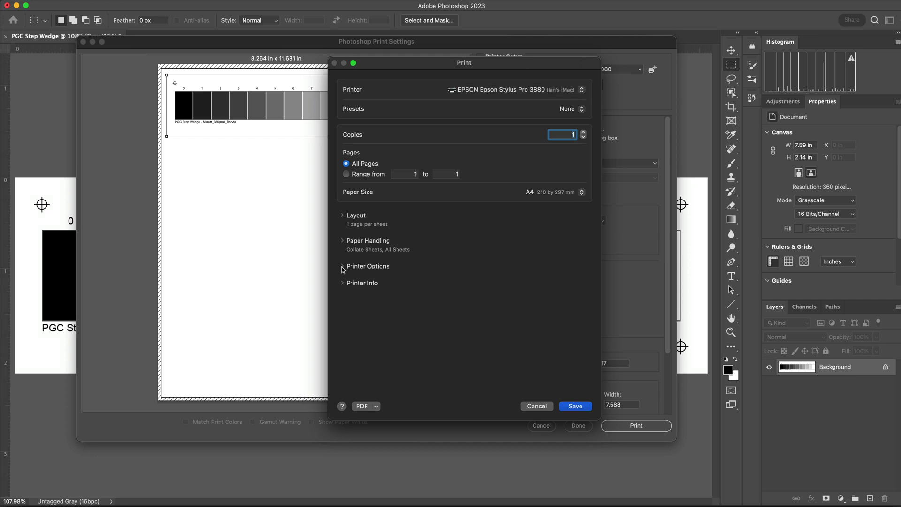
Keep the Epson output resolution at SuperPhoto - 1440 dpi
{"action": "left_click", "coordinate": [343, 266]}
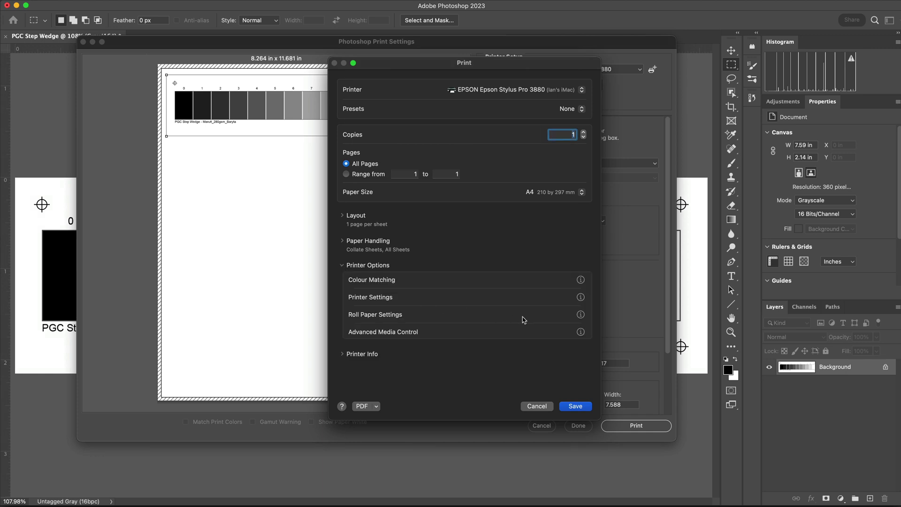
{"action": "left_click", "coordinate": [581, 298]}
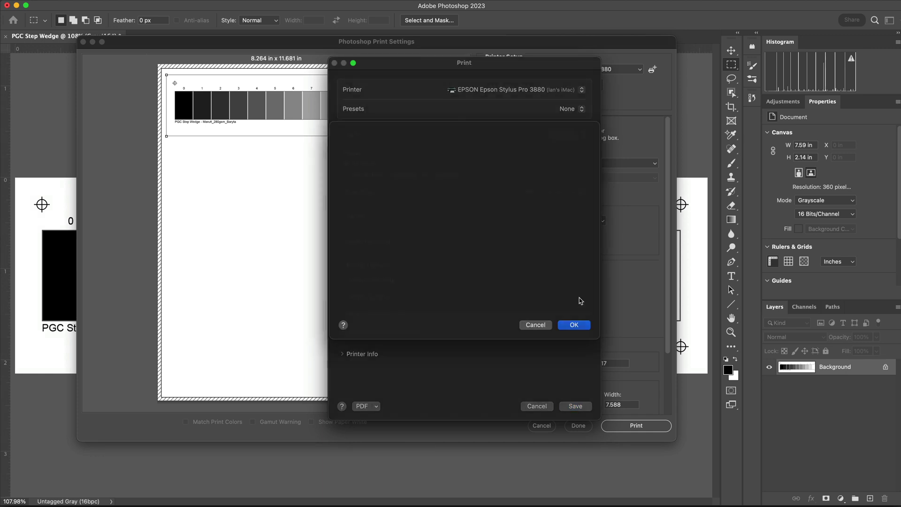
{"action": "left_click", "coordinate": [426, 144]}
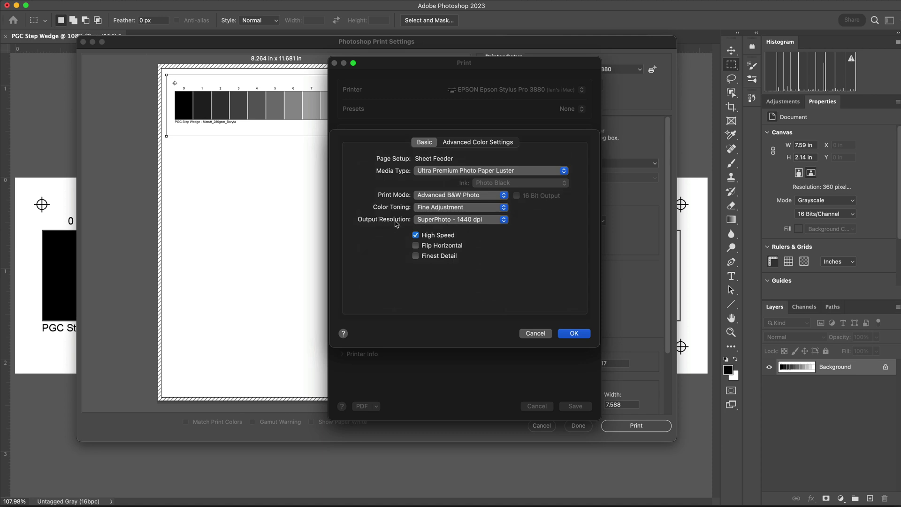
{"action": "left_click", "coordinate": [426, 221]}
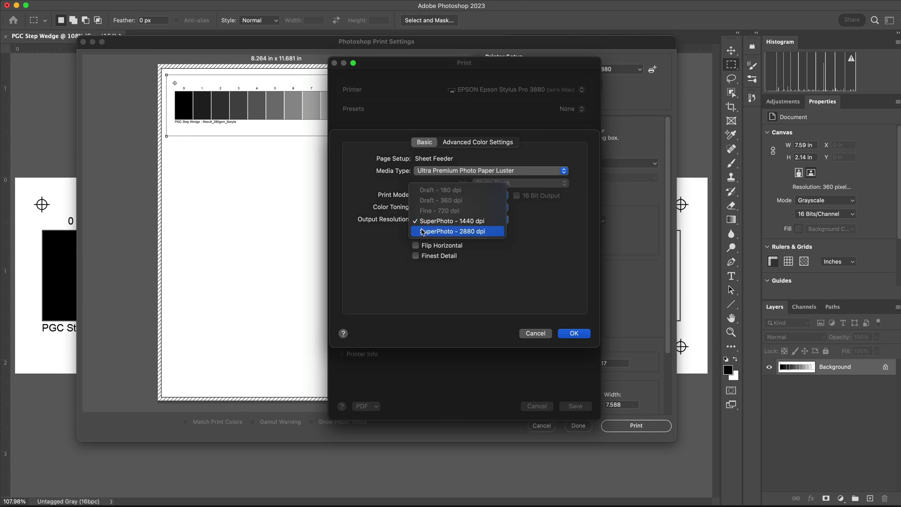
{"action": "left_click", "coordinate": [385, 233]}
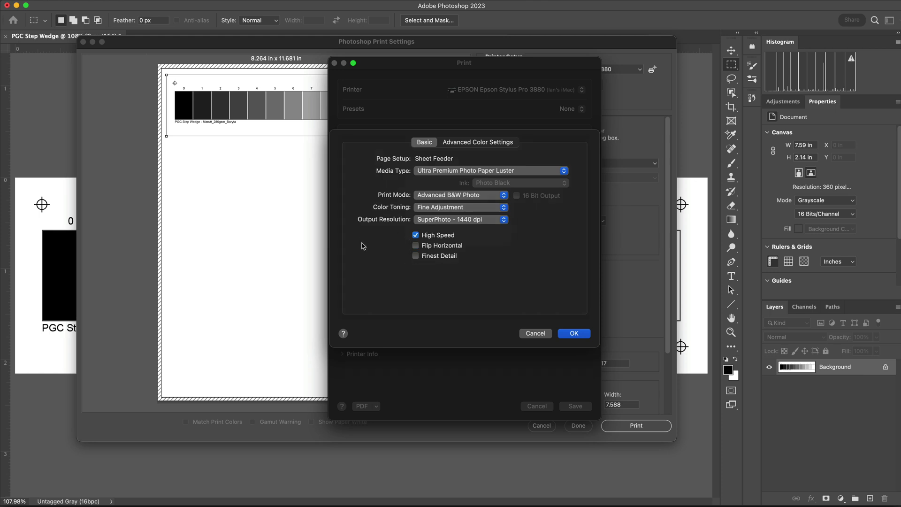
Keep the advanced colour tone at Dark and accept the Epson printer settings
{"action": "left_click", "coordinate": [460, 147]}
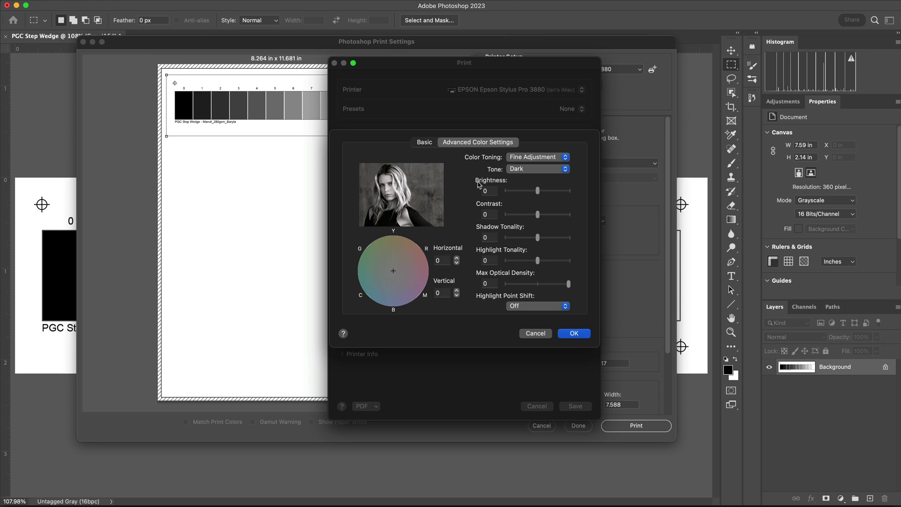
{"action": "left_click", "coordinate": [519, 174]}
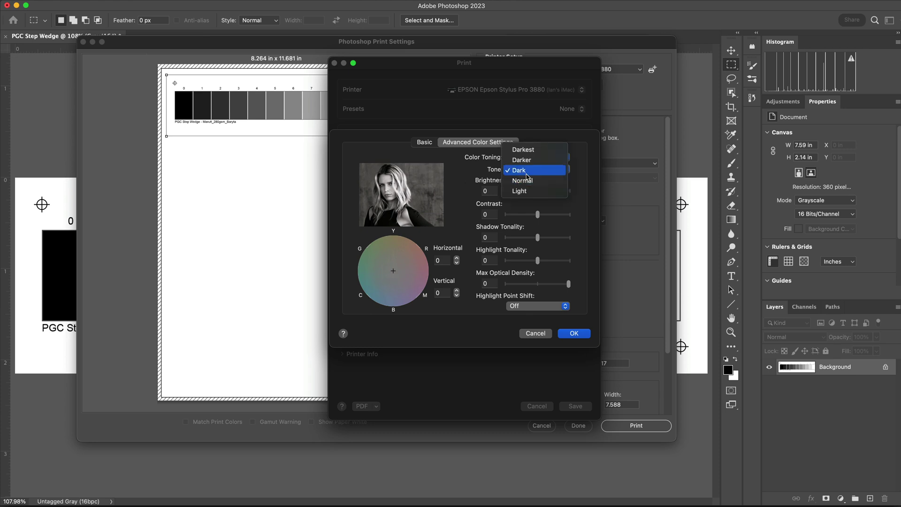
{"action": "left_click", "coordinate": [527, 174]}
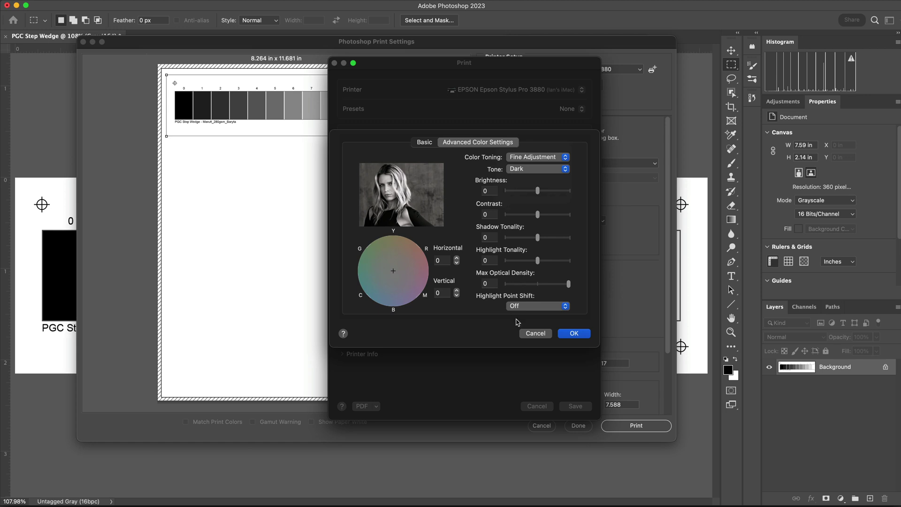
{"action": "left_click", "coordinate": [575, 334]}
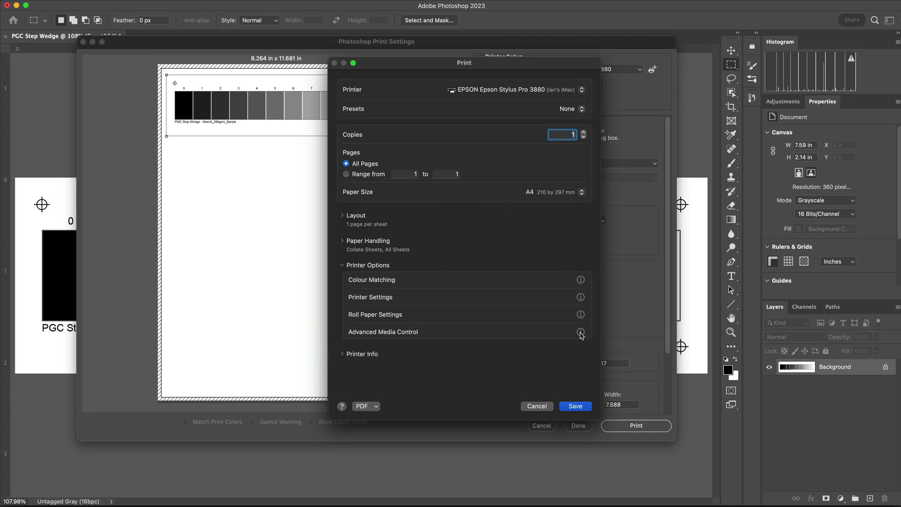
Leave Platen Gap on Wide, save the printer options, and print the step wedge
{"action": "left_click", "coordinate": [580, 333]}
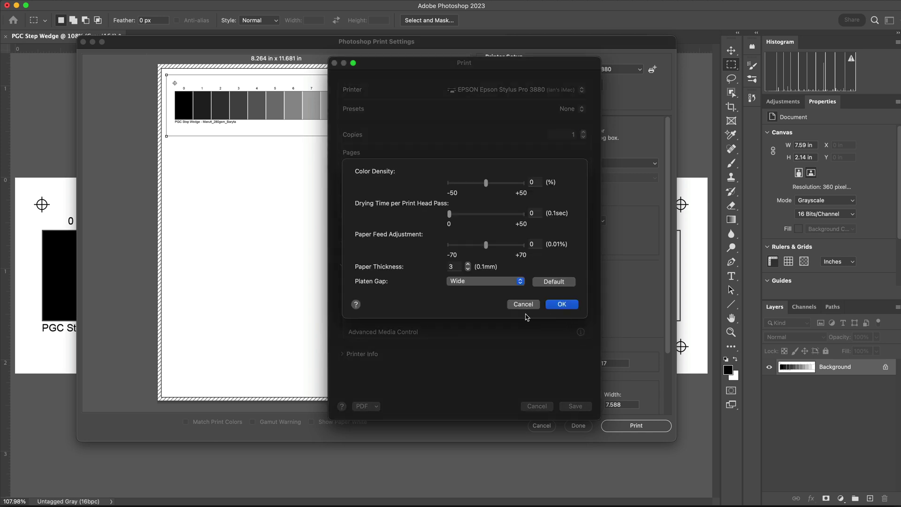
{"action": "left_click", "coordinate": [475, 283]}
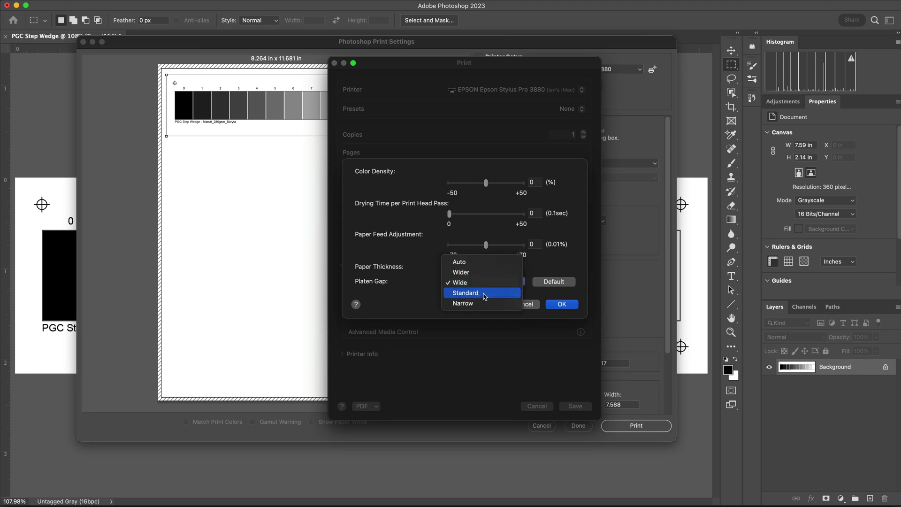
{"action": "left_click", "coordinate": [480, 285]}
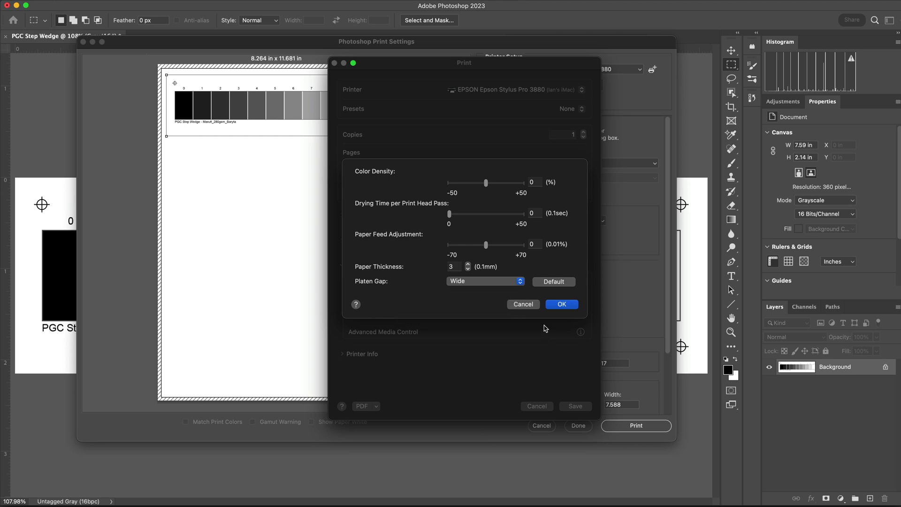
{"action": "left_click", "coordinate": [562, 304]}
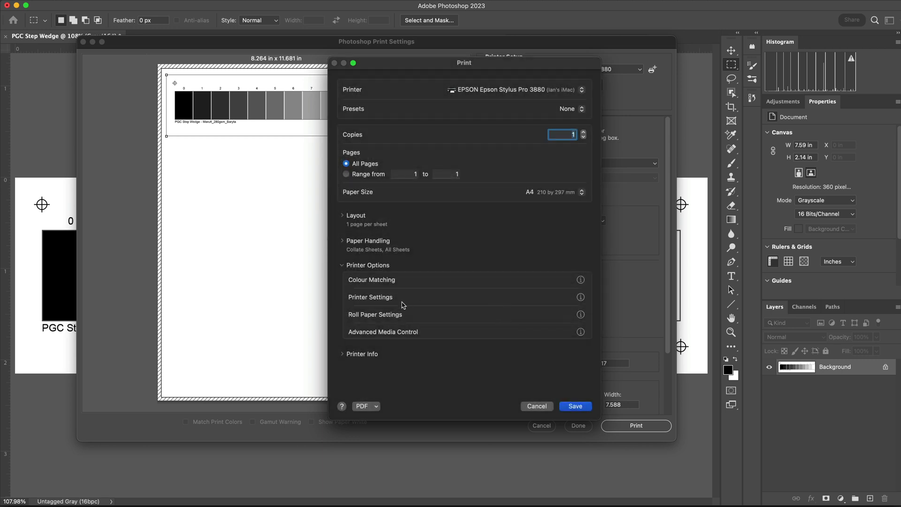
{"action": "left_click", "coordinate": [569, 406]}
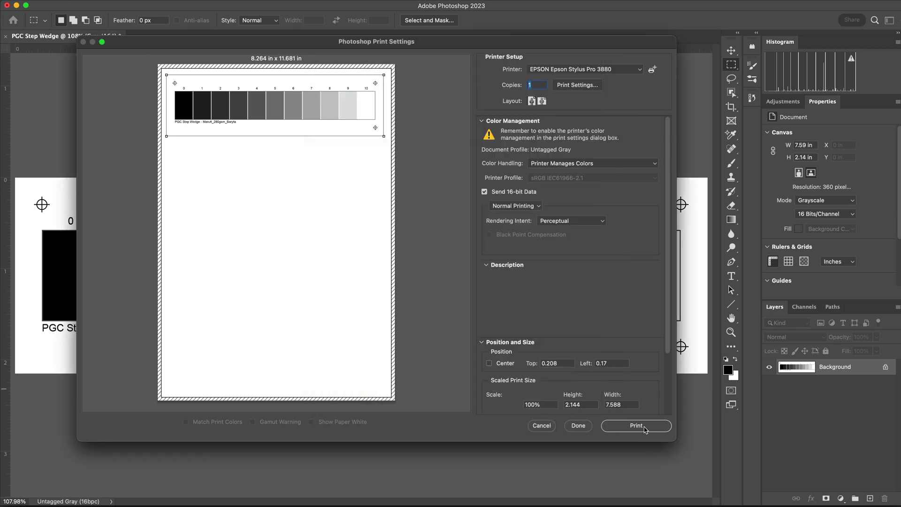
{"action": "left_click", "coordinate": [645, 430]}
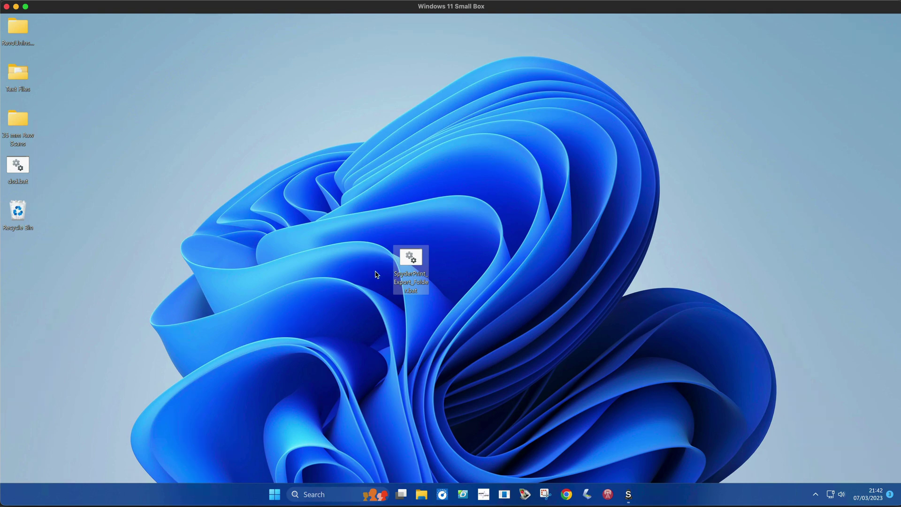
Drag SpyderPrint_Export_Folder.bat from mid-desktop to the left column below the Recycle Bin
{"action": "left_click_drag", "start_coordinate": [420, 261], "coordinate": [97, 261]}
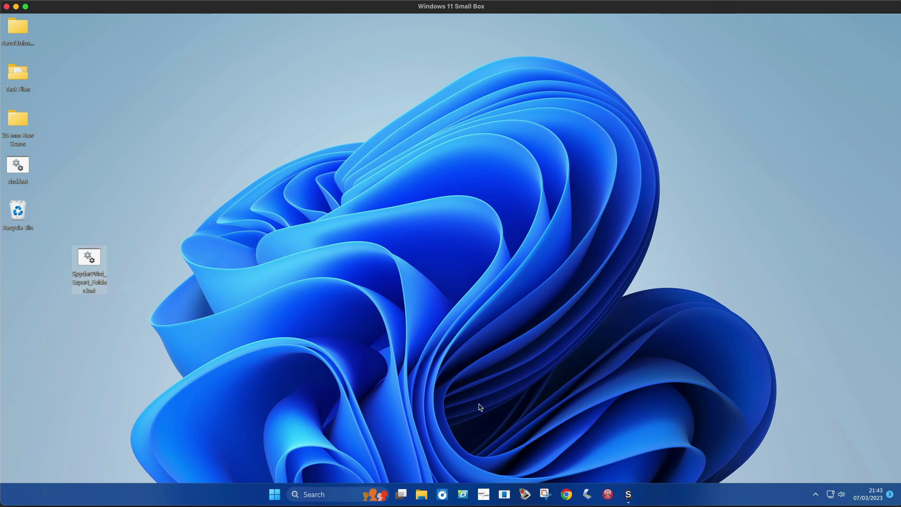
Bring SpyderPRINT 5.5 forward and run Tools > Calibrate on the spectro's white tile
{"action": "left_click", "coordinate": [629, 494]}
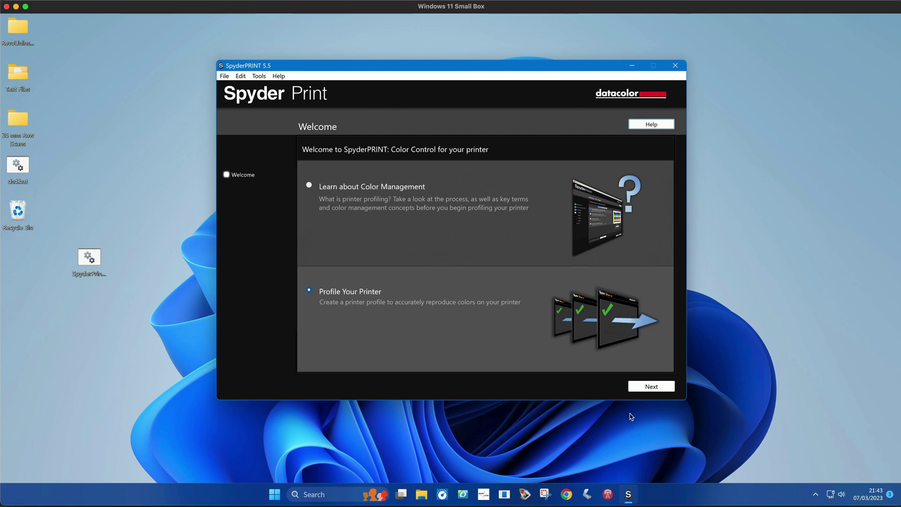
{"action": "left_click", "coordinate": [259, 76]}
{"action": "left_click", "coordinate": [297, 141]}
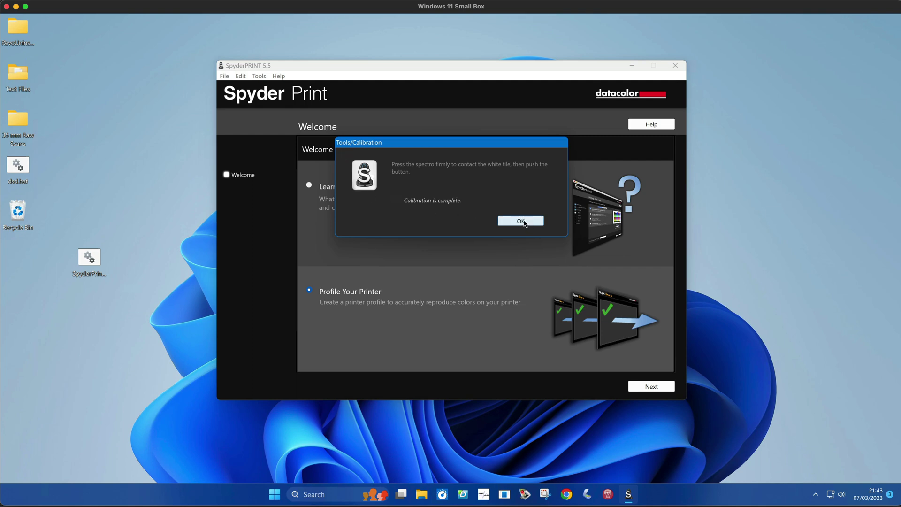
{"action": "left_click", "coordinate": [528, 222]}
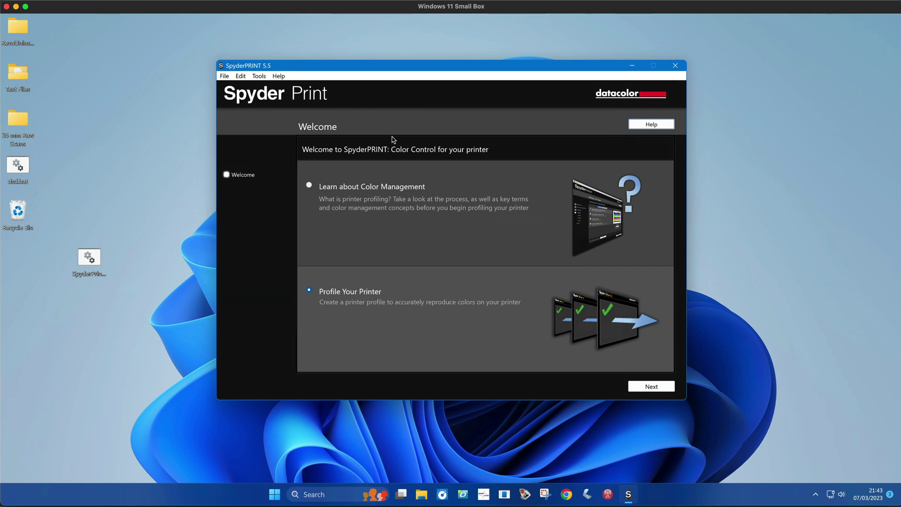
Choose Tools > Measure... to show the Spectro Measurements window
{"action": "left_click", "coordinate": [260, 76]}
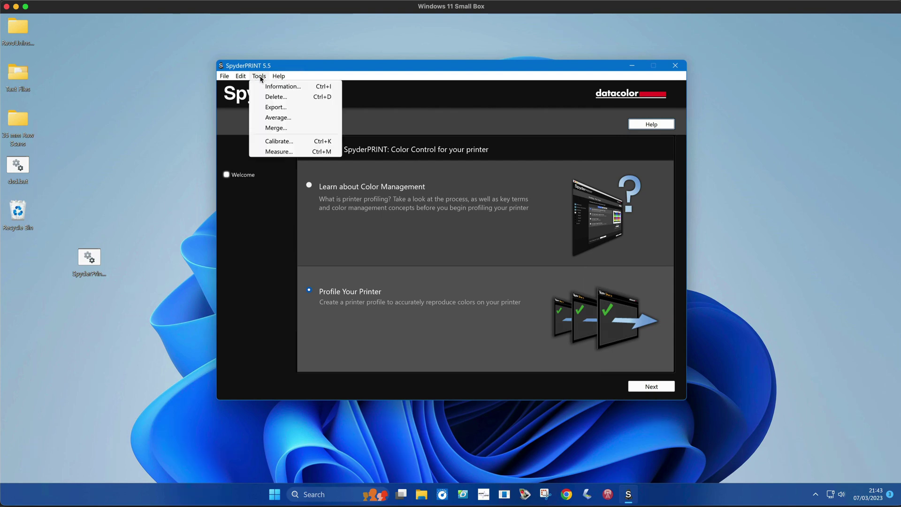
{"action": "left_click", "coordinate": [279, 151]}
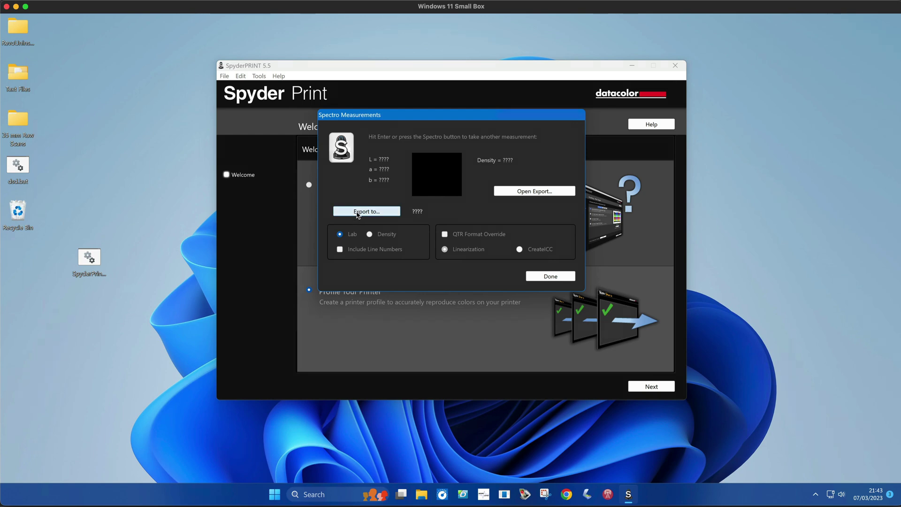
Start Export to... and replace the default file name with Marrutt_Baryta_280 before .txt
{"action": "left_click", "coordinate": [357, 213]}
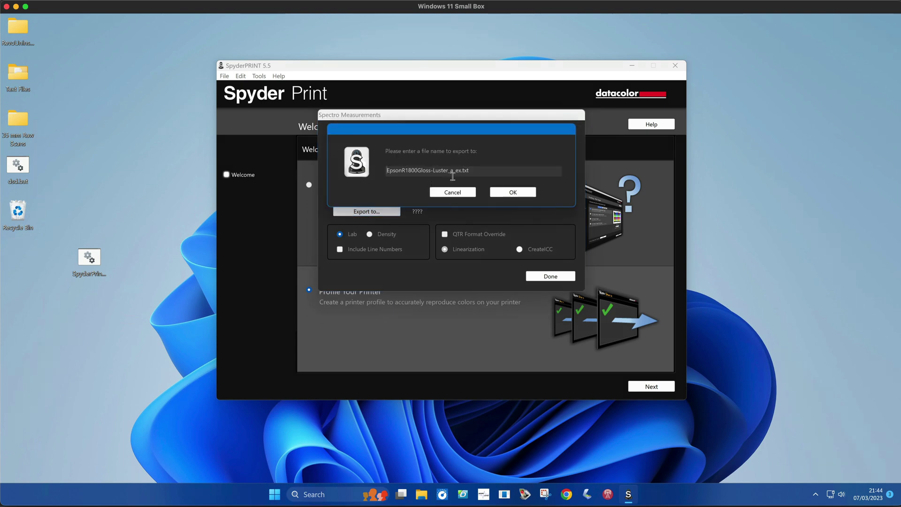
{"action": "left_click_drag", "start_coordinate": [459, 171], "coordinate": [334, 170]}
{"action": "key", "text": "BackSpace"}
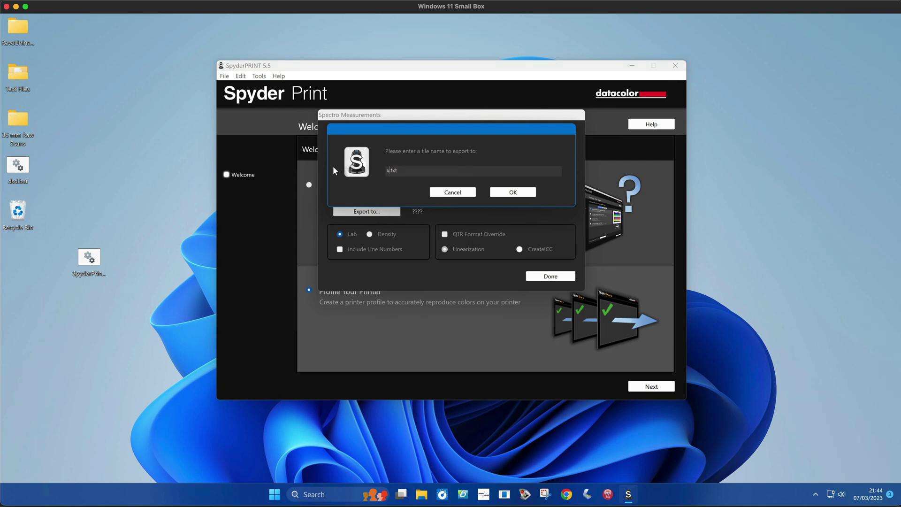
{"action": "key", "text": "BackSpace"}
{"action": "type", "text": "Marrutt"}
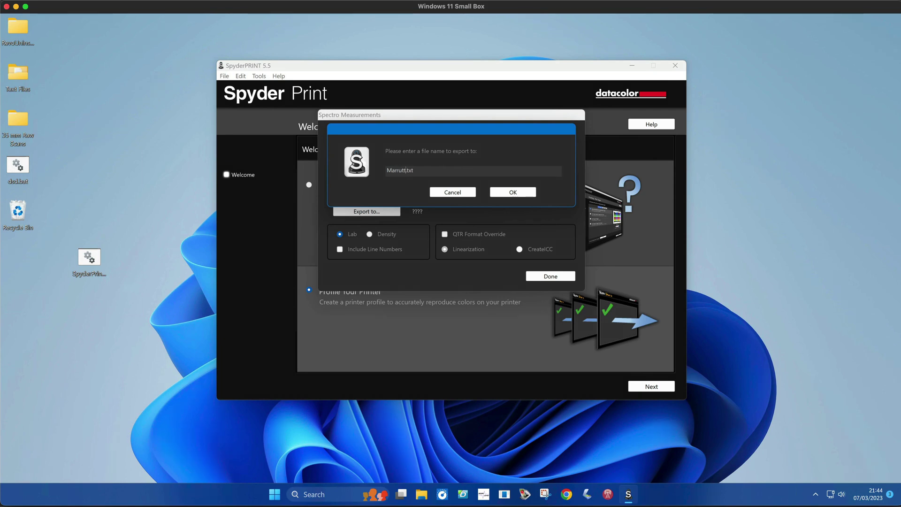
{"action": "type", "text": "_Baryta_280"}
Confirm Marrutt_Baryta_280.txt as the export file name
{"action": "left_click", "coordinate": [513, 193]}
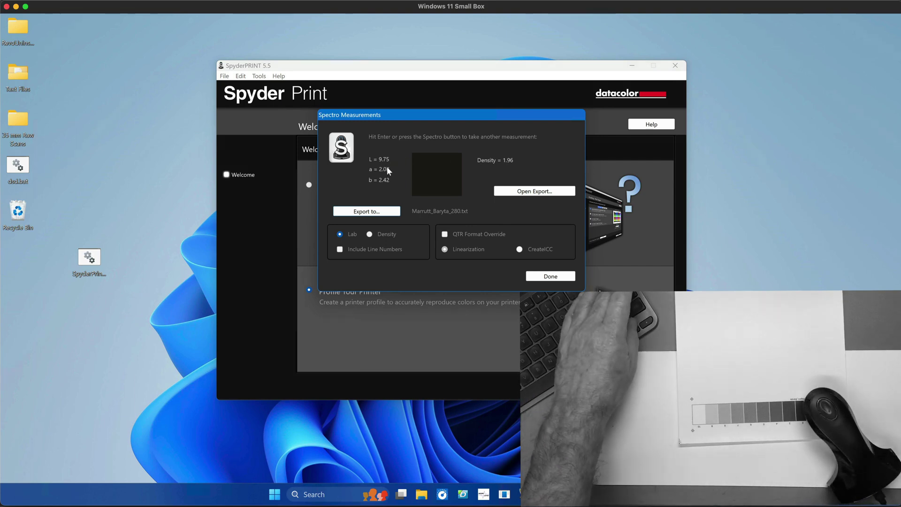
Record Lab and density readings for the eight lighter grey steps, ending at paper white (L 98.13, density 0.02)
{"action": "key", "text": "Return"}
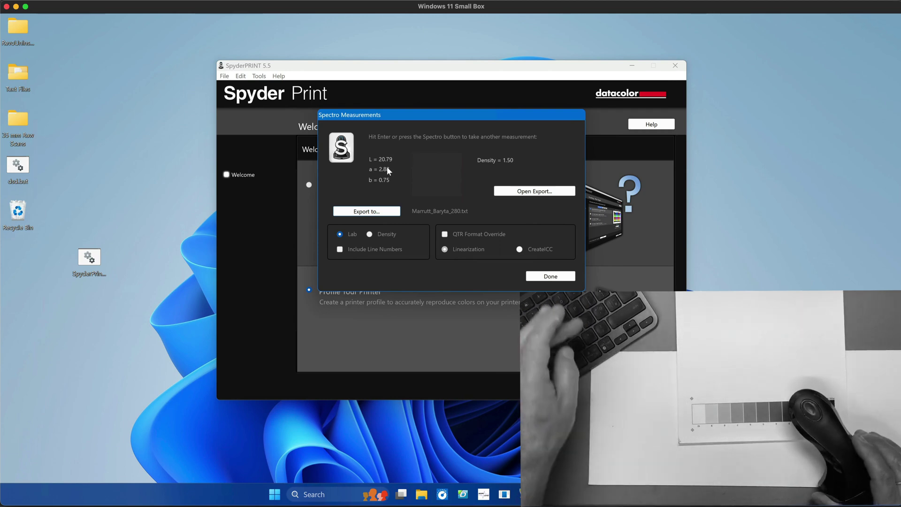
{"action": "key", "text": "Return"}
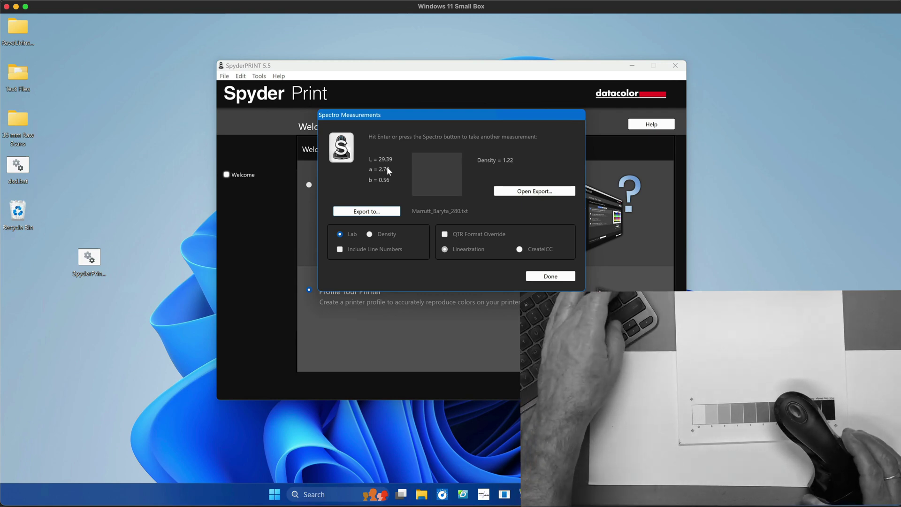
{"action": "key", "text": "Return"}
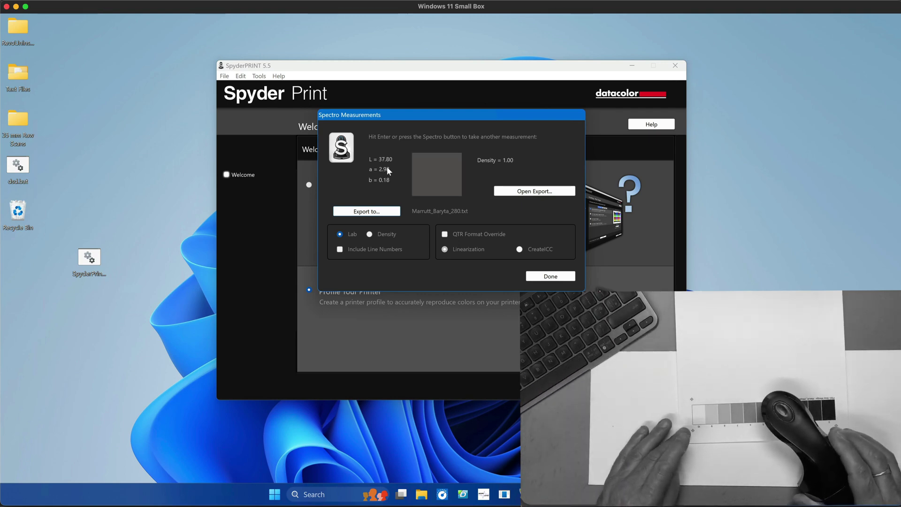
{"action": "key", "text": "Return"}
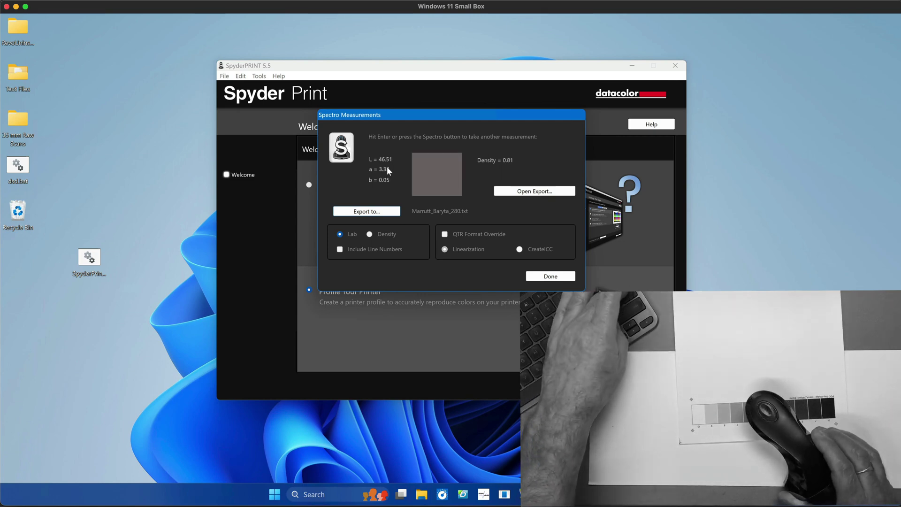
{"action": "key", "text": "Return"}
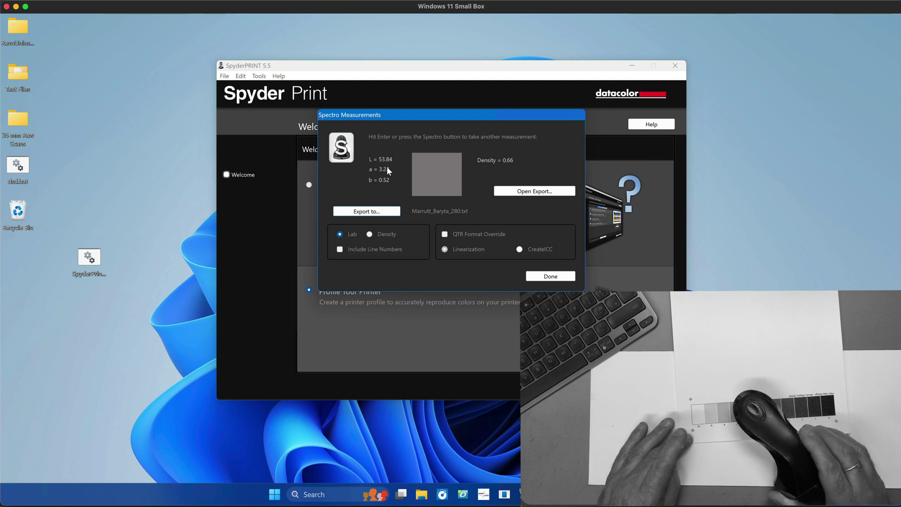
{"action": "key", "text": "Return"}
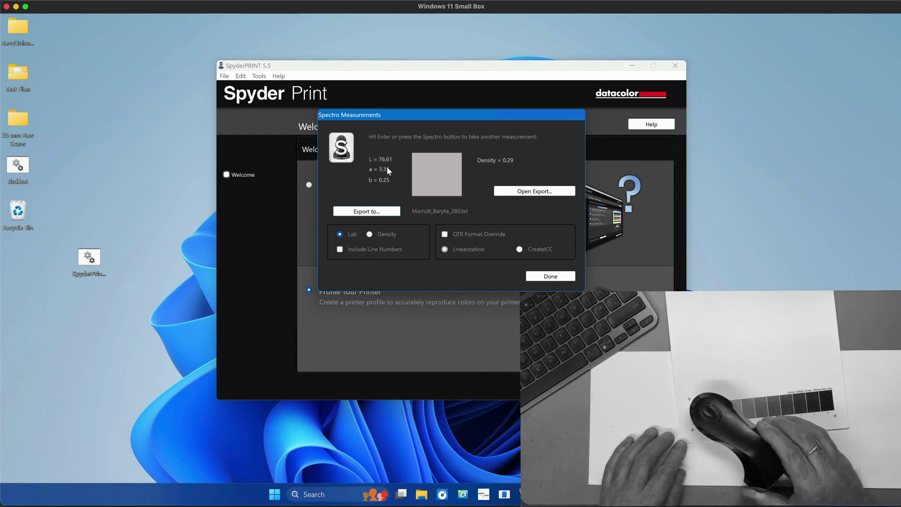
{"action": "key", "text": "Return"}
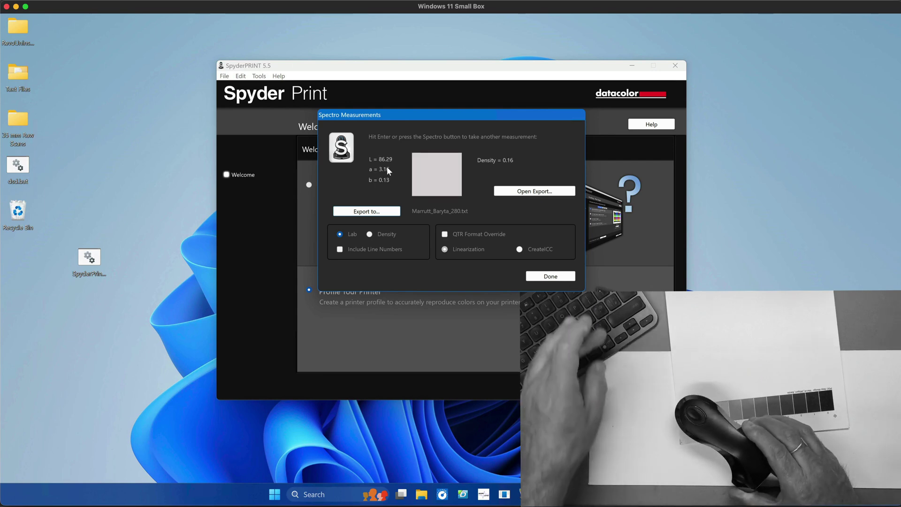
{"action": "key", "text": "Return"}
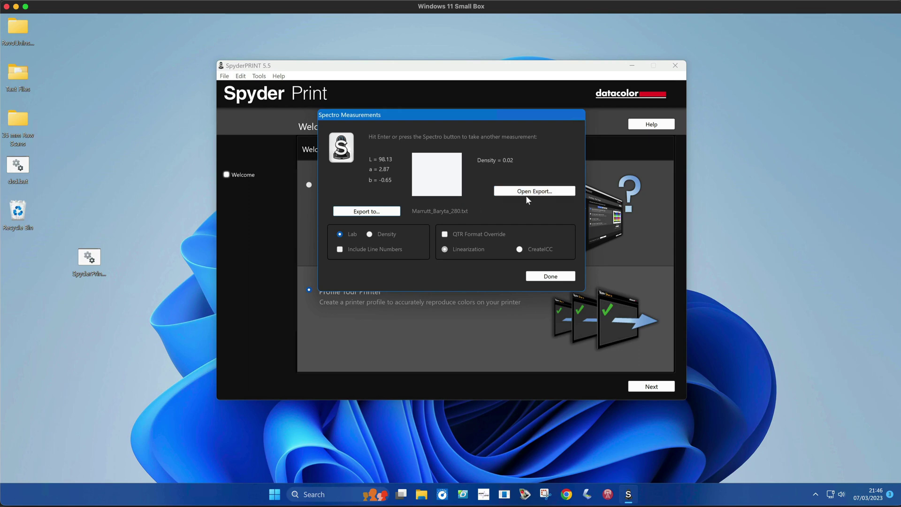
Check Marrutt_Baryta_280.txt in the Export folder, then finish the measurements and close the folder window
{"action": "left_click", "coordinate": [523, 191]}
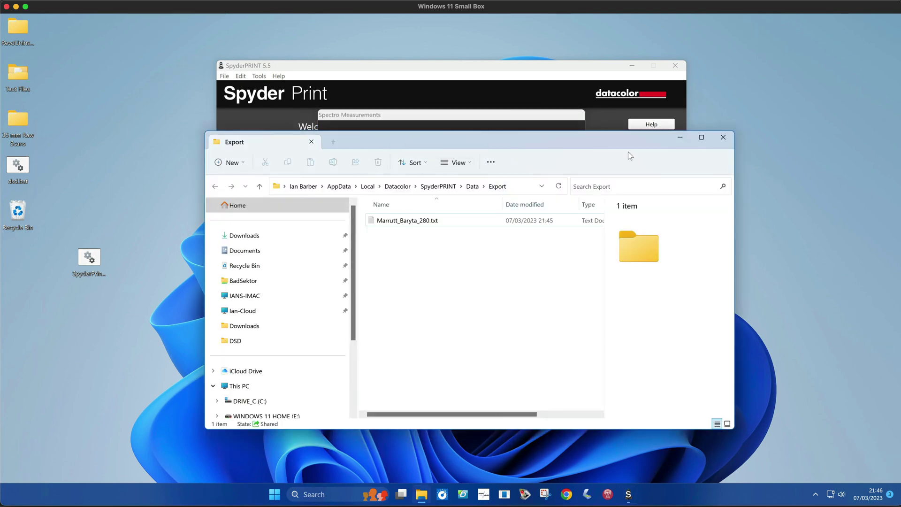
{"action": "left_click", "coordinate": [681, 138]}
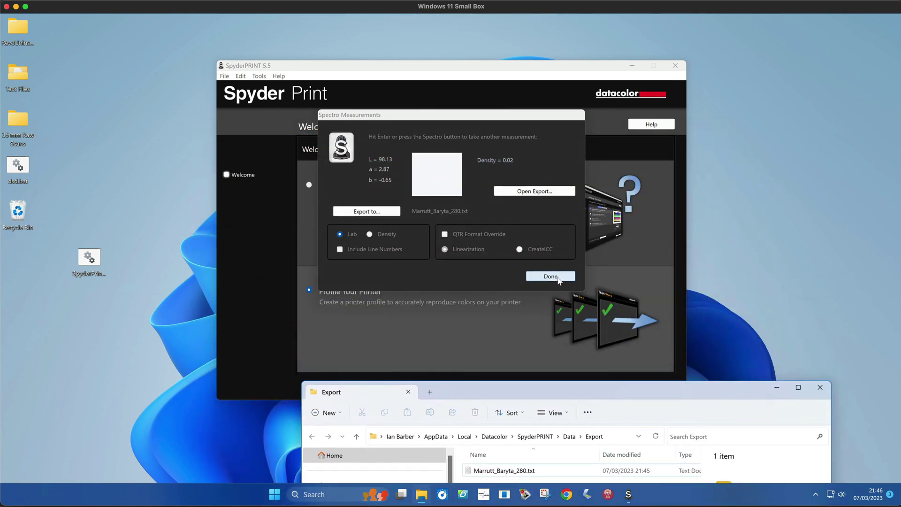
{"action": "left_click", "coordinate": [553, 278]}
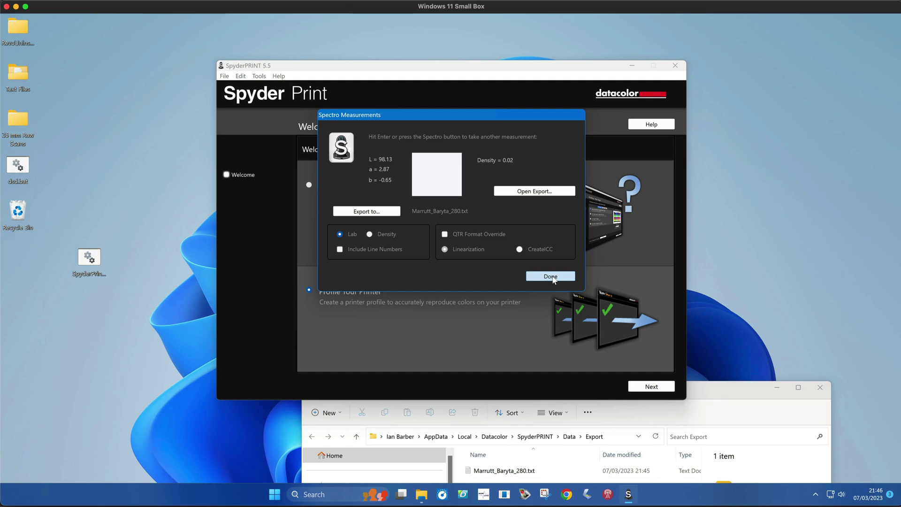
{"action": "left_click", "coordinate": [552, 277]}
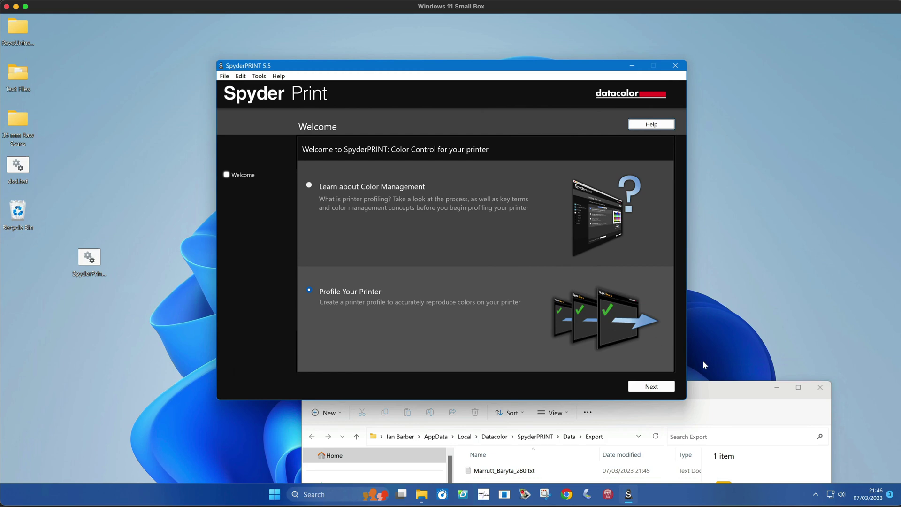
{"action": "left_click_drag", "start_coordinate": [723, 391], "coordinate": [665, 231]}
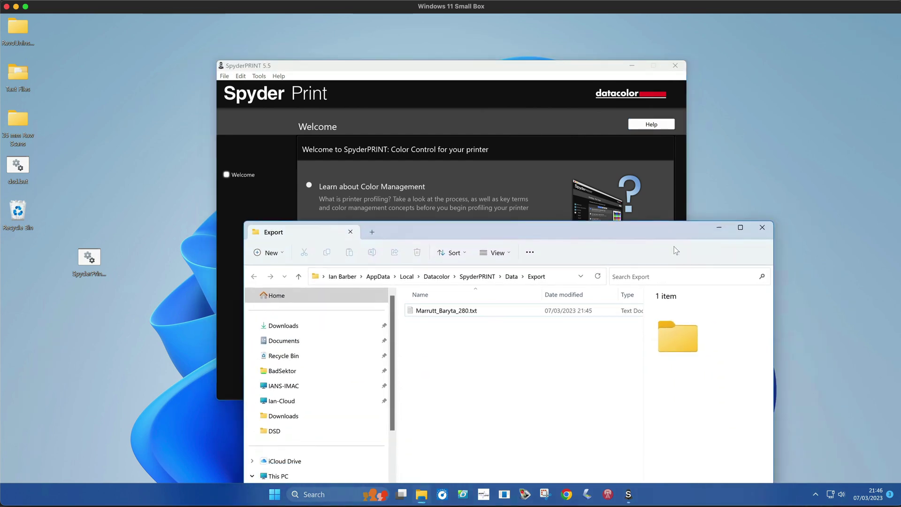
{"action": "left_click", "coordinate": [764, 229]}
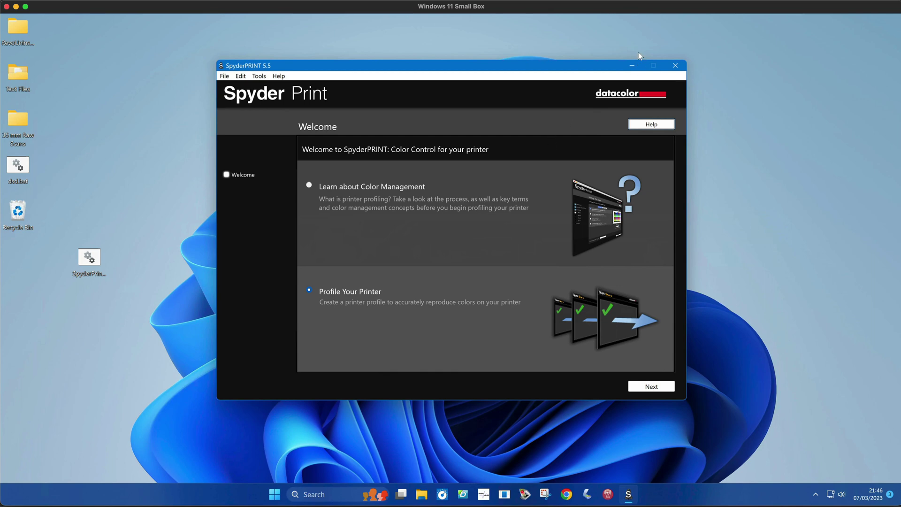
Place SpyderPrint_Export_Folder.bat mid-desktop and run it to confirm it opens the Export folder, then close it
{"action": "left_click", "coordinate": [632, 66]}
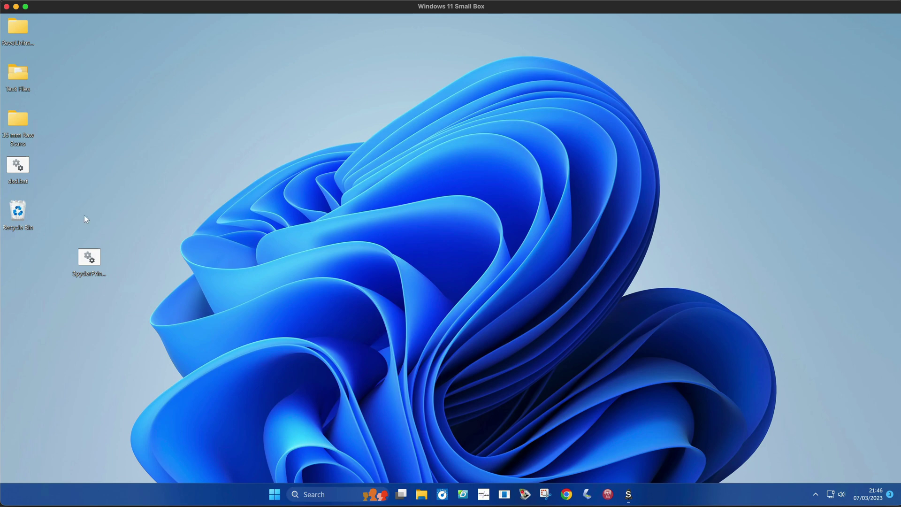
{"action": "left_click_drag", "start_coordinate": [89, 257], "coordinate": [442, 221]}
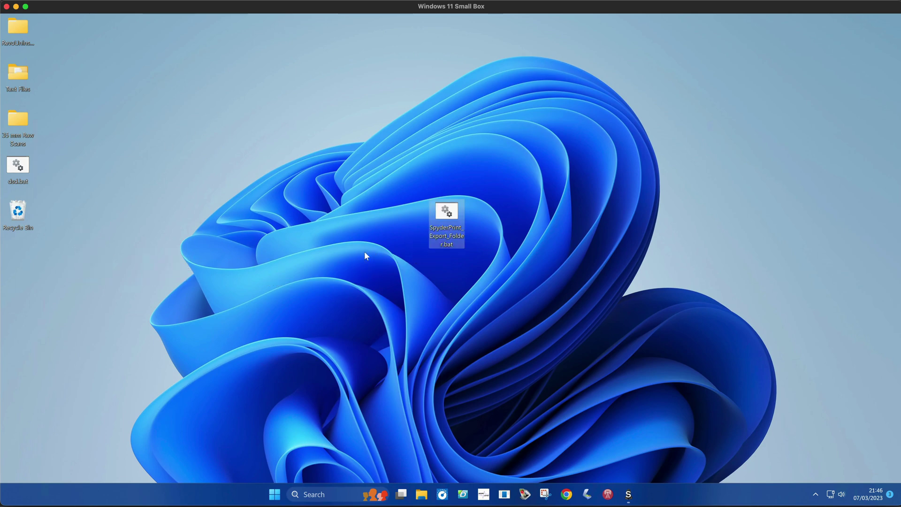
{"action": "double_click", "coordinate": [447, 217]}
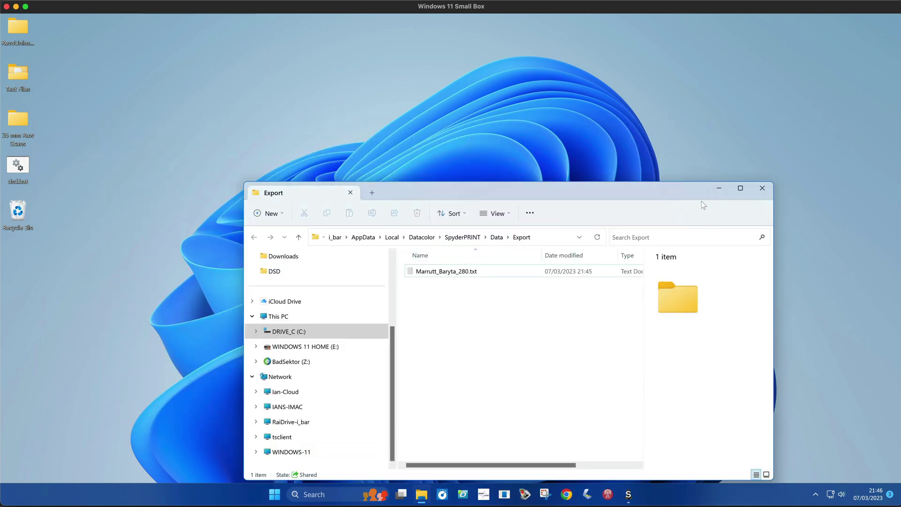
{"action": "left_click", "coordinate": [763, 188]}
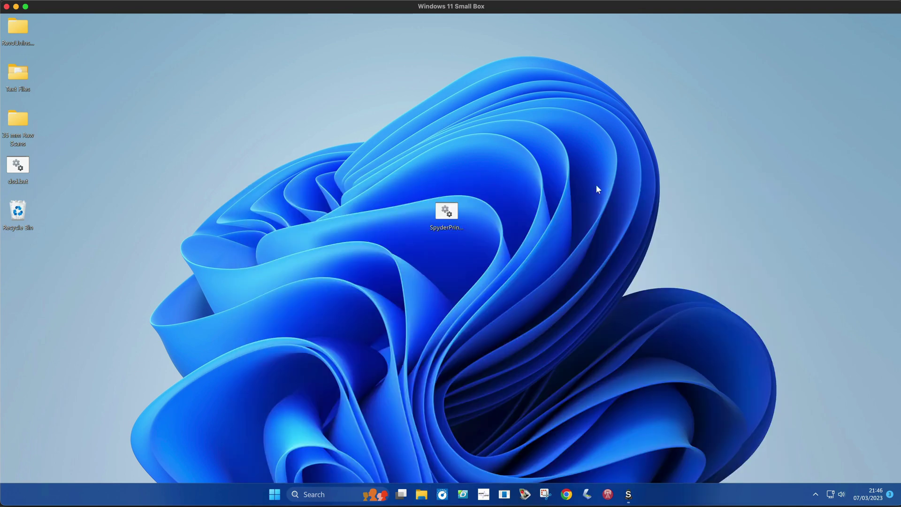
Open SpyderPrint_Export_Folder.bat in Notepad++ to view its explorer.exe command targeting the SpyderPRINT Export folder
{"action": "right_click", "coordinate": [447, 214]}
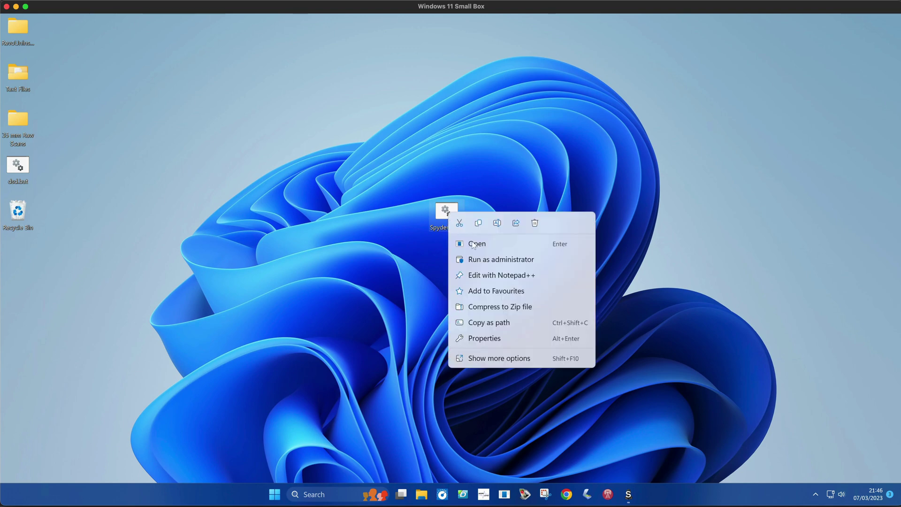
{"action": "left_click", "coordinate": [525, 280]}
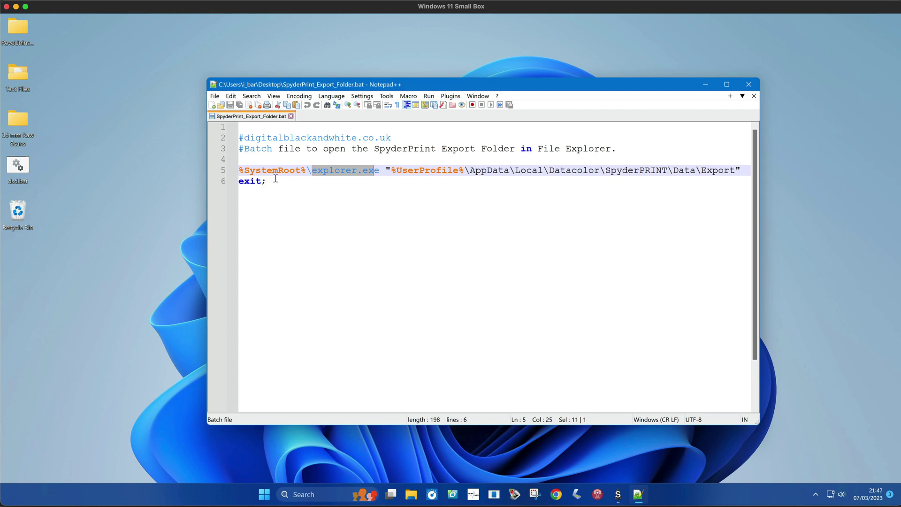
{"action": "left_click", "coordinate": [318, 183]}
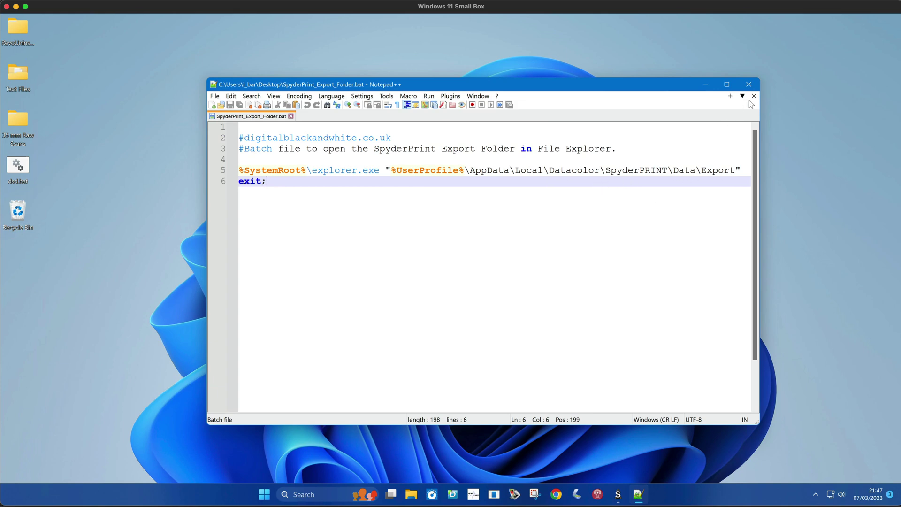
Close Notepad++, run the batch file, and view Marrutt_Baryta_280.txt's eleven Lab readings in Notepad before closing it
{"action": "left_click", "coordinate": [749, 84]}
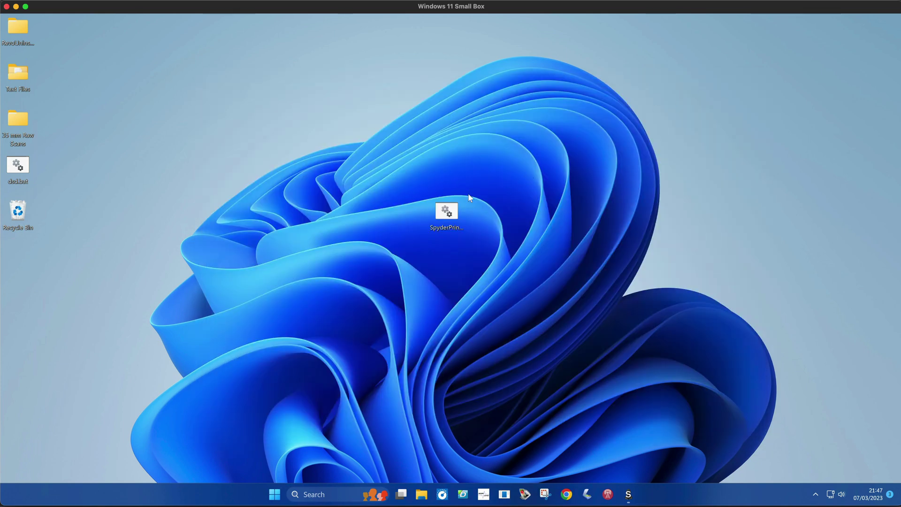
{"action": "double_click", "coordinate": [445, 212]}
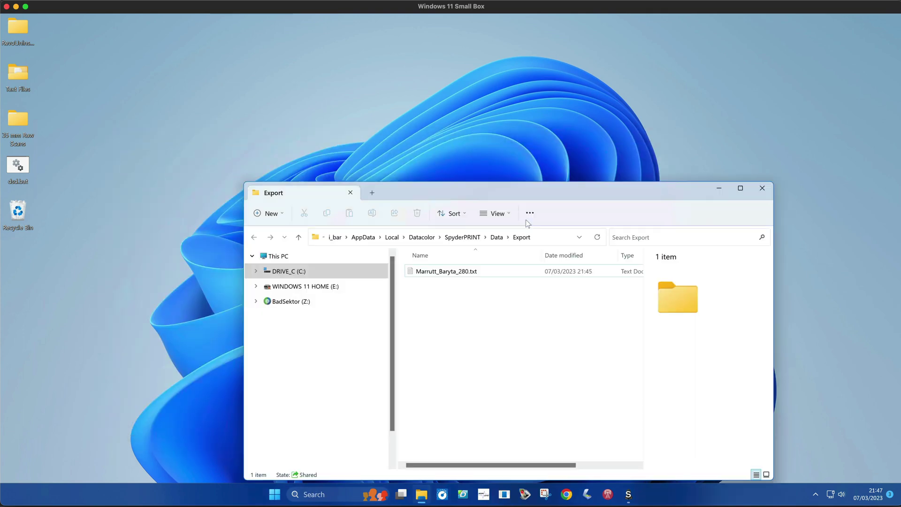
{"action": "left_click_drag", "start_coordinate": [551, 189], "coordinate": [542, 101]}
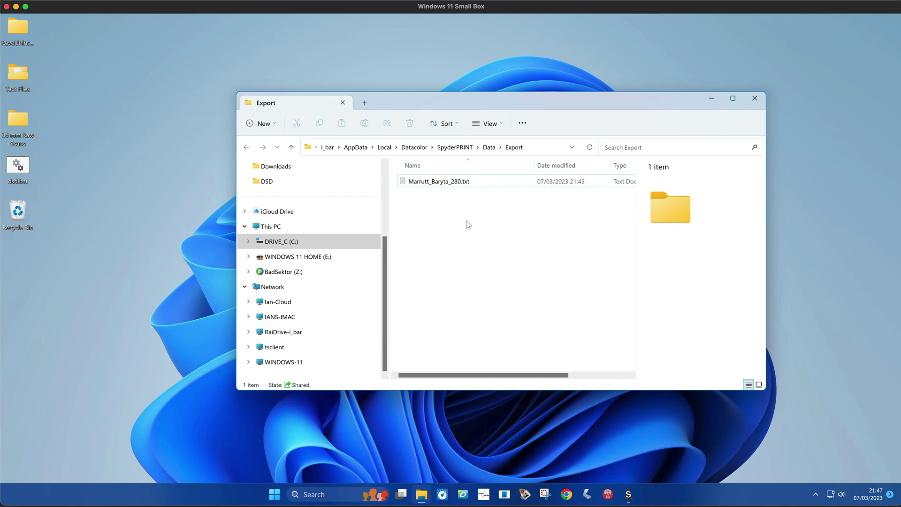
{"action": "mouse_move", "coordinate": [446, 185]}
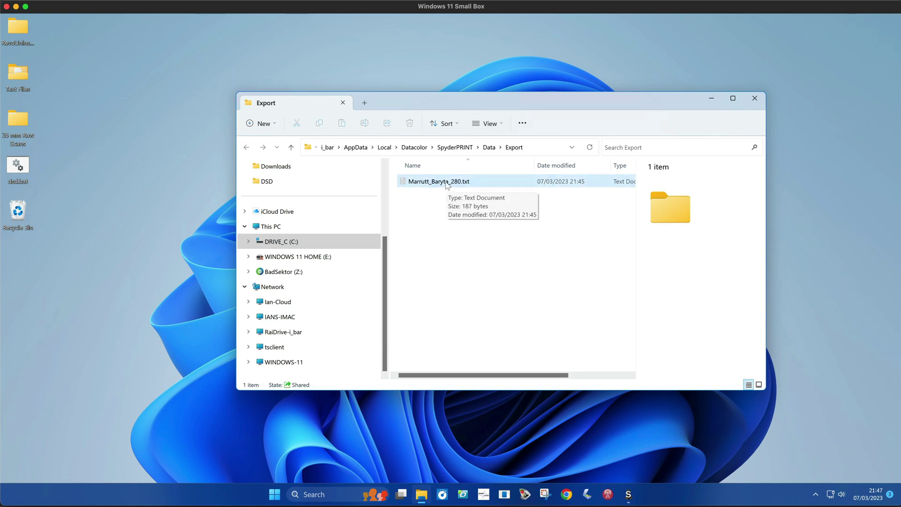
{"action": "double_click", "coordinate": [446, 183]}
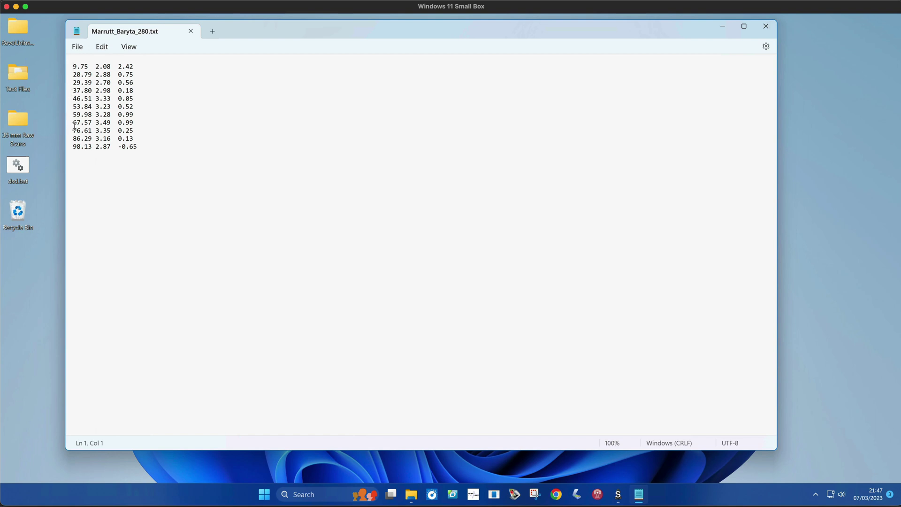
{"action": "left_click", "coordinate": [766, 25]}
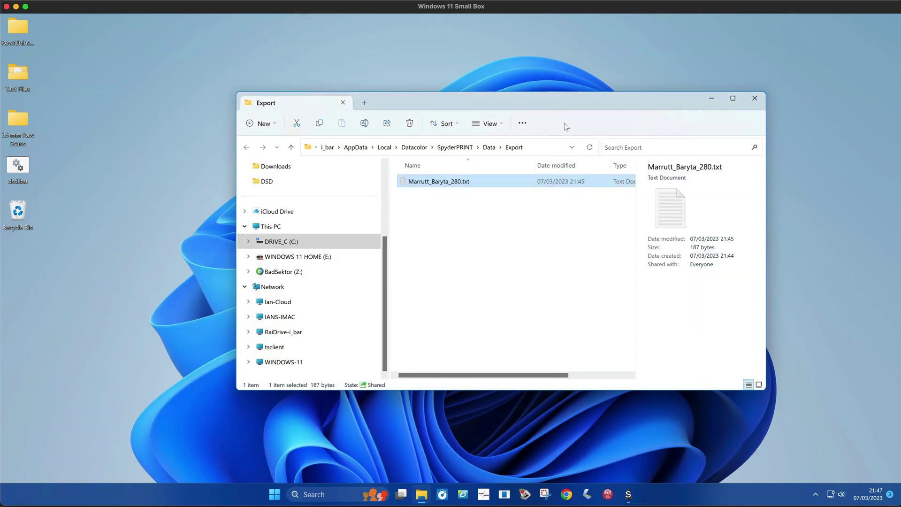
Open Marrutt_Baryta_280.txt in Notepad++ and column-select and copy the L values 9.75 to 98.13
{"action": "right_click", "coordinate": [413, 184]}
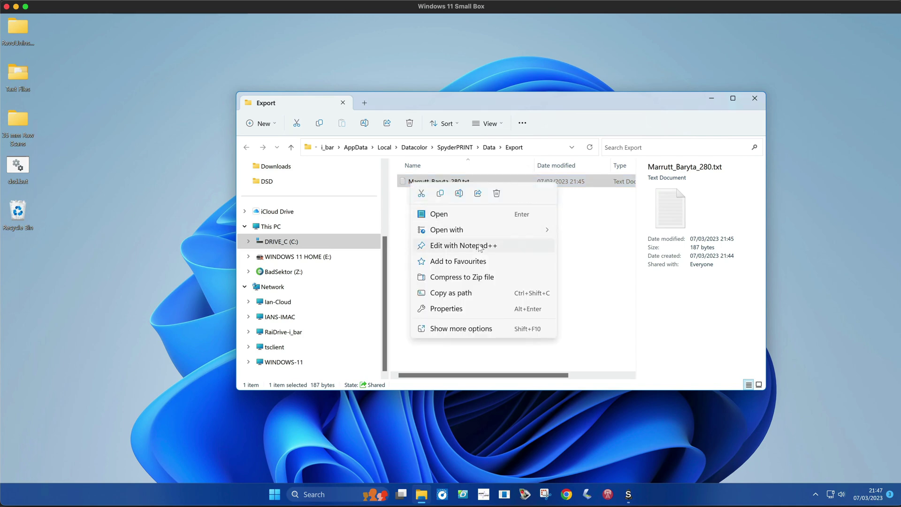
{"action": "left_click", "coordinate": [511, 246]}
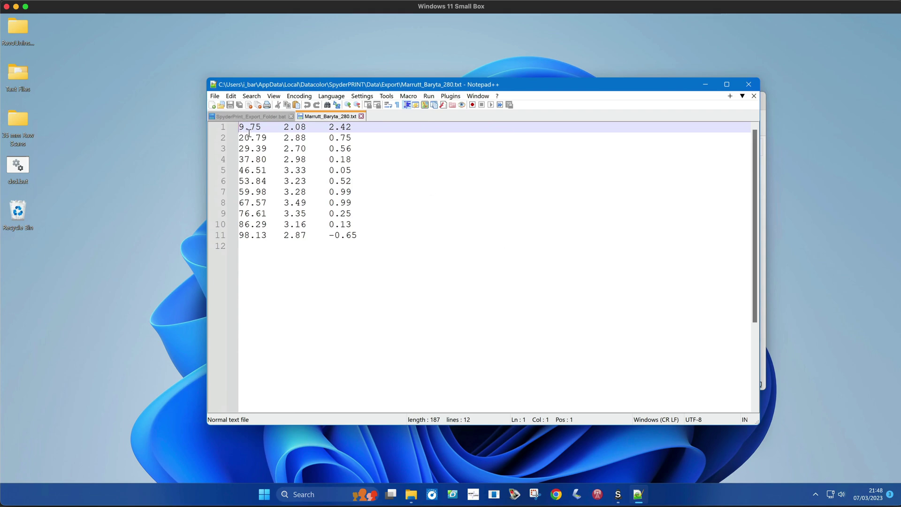
{"action": "left_click_drag", "start_coordinate": [239, 127], "coordinate": [268, 236]}
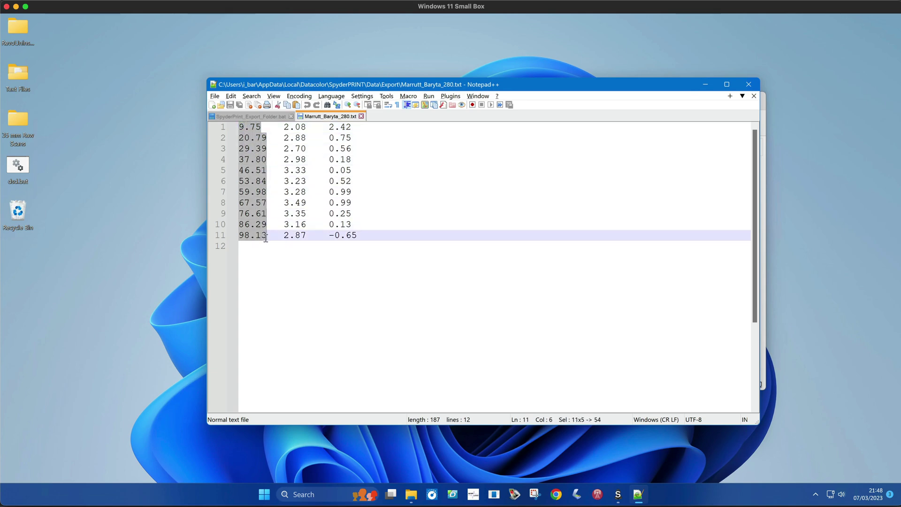
{"action": "right_click", "coordinate": [258, 212]}
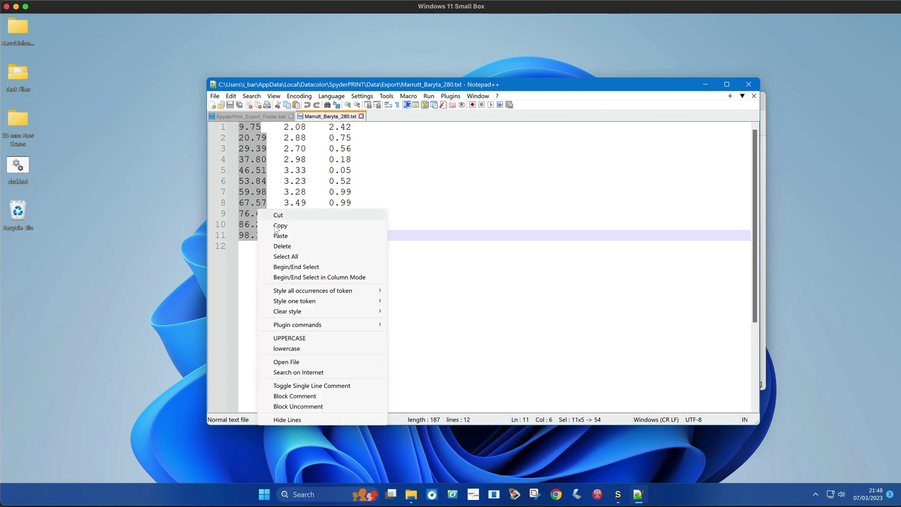
{"action": "left_click", "coordinate": [282, 225]}
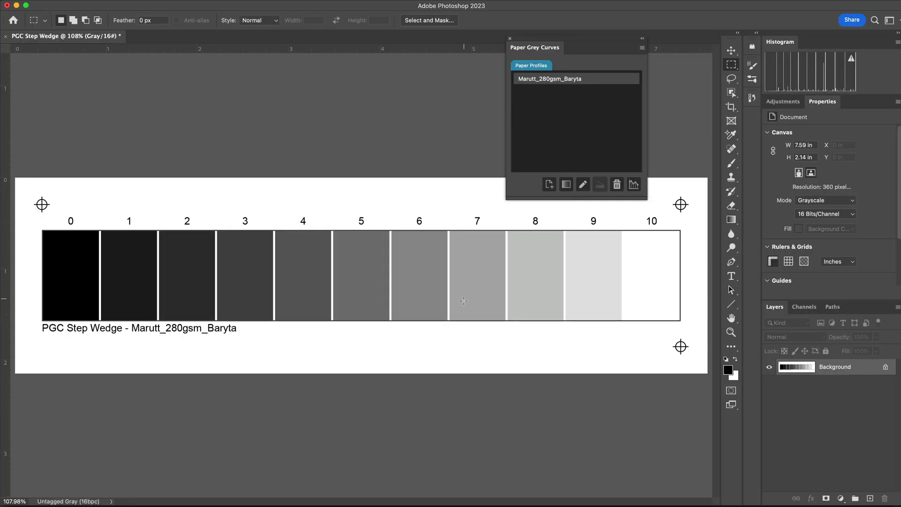
Paste the L* values 9.75–98.13 into the Marutt_280gsm_Baryta paper profile, save, and recheck the 1.96 DMAX
{"action": "left_click_drag", "start_coordinate": [580, 38], "coordinate": [513, 137]}
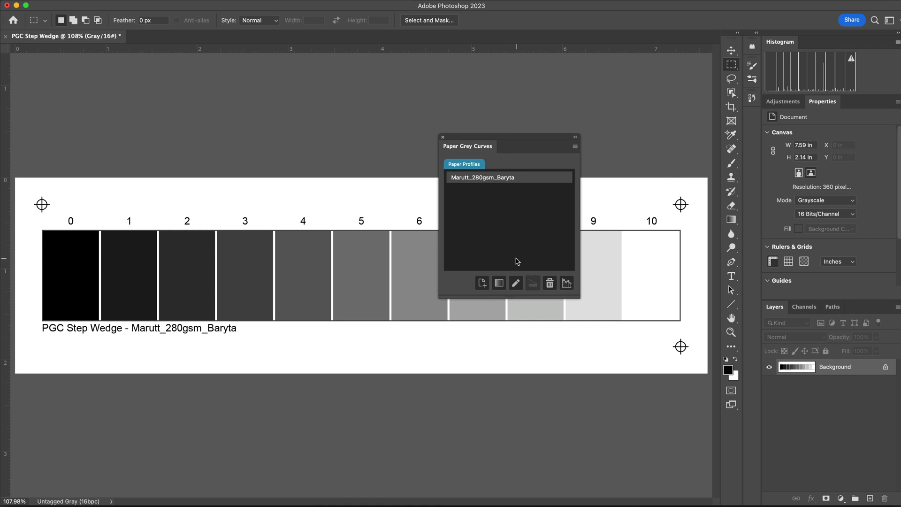
{"action": "left_click", "coordinate": [516, 284]}
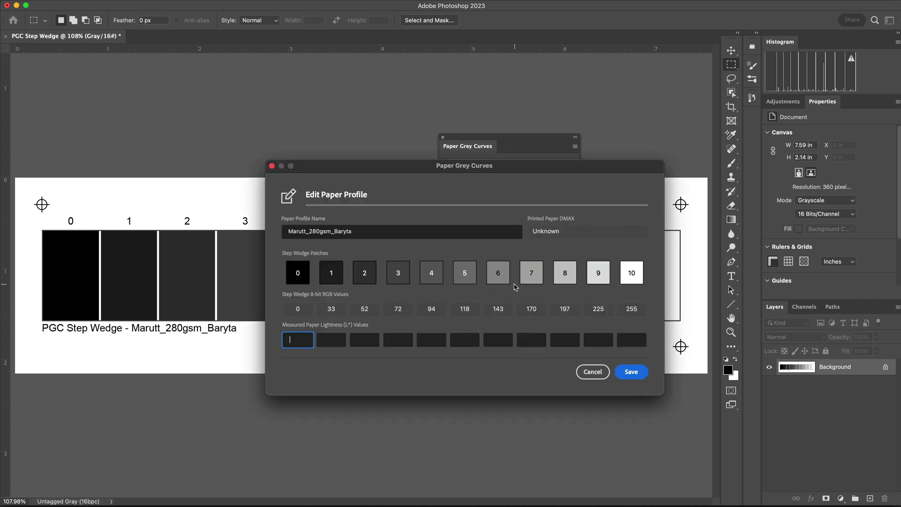
{"action": "left_click", "coordinate": [296, 337]}
{"action": "right_click", "coordinate": [297, 338]}
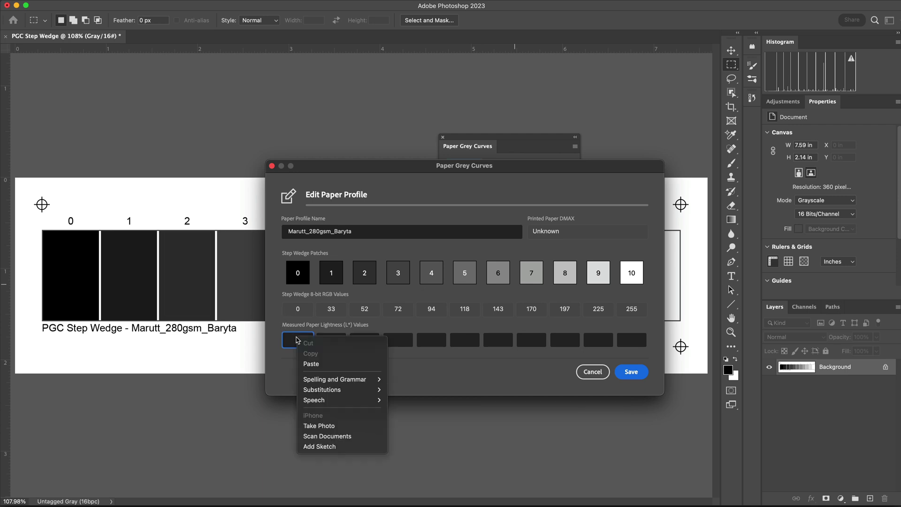
{"action": "left_click", "coordinate": [311, 364]}
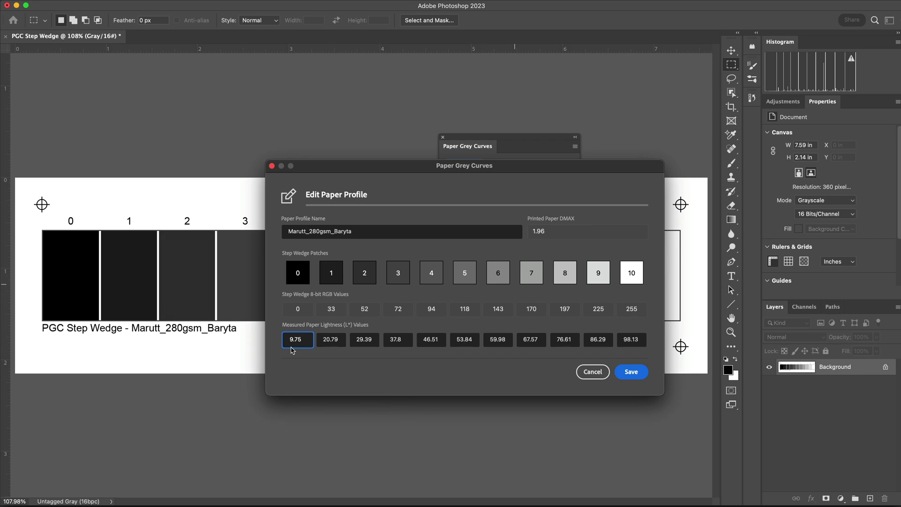
{"action": "left_click", "coordinate": [631, 376]}
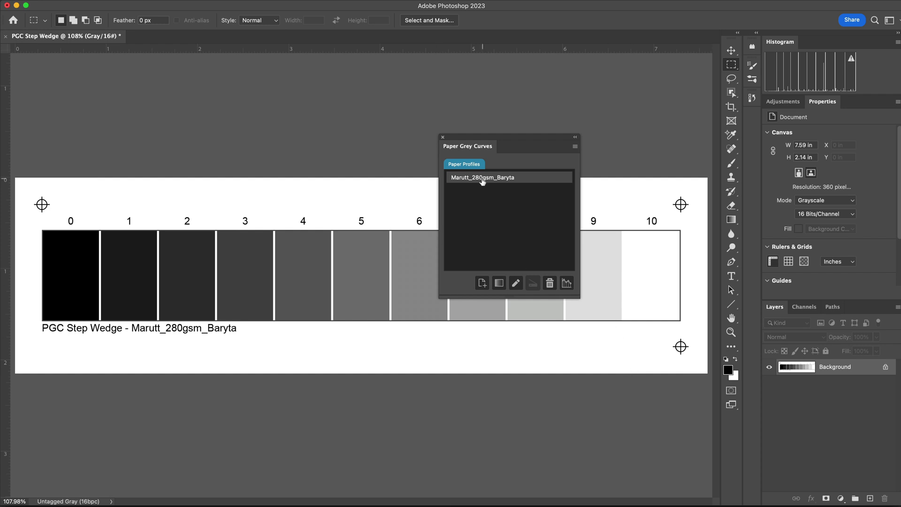
{"action": "left_click", "coordinate": [516, 285]}
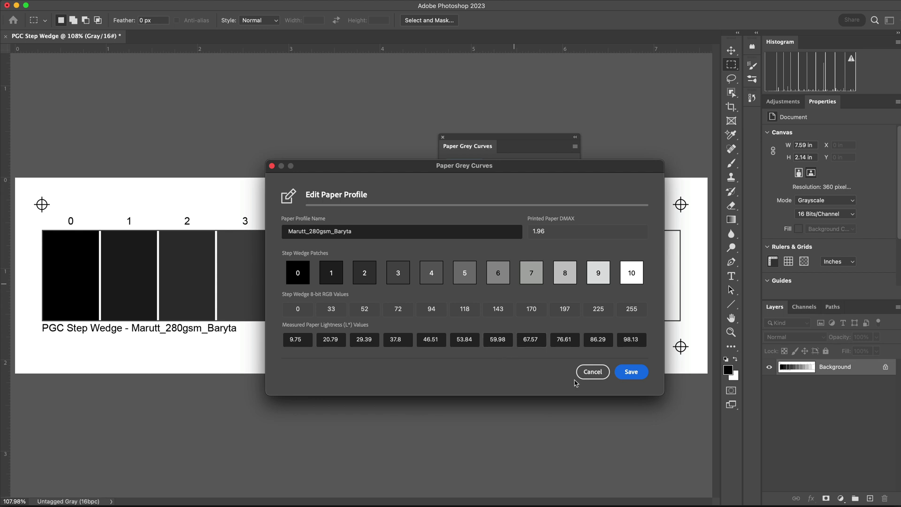
{"action": "left_click", "coordinate": [590, 374]}
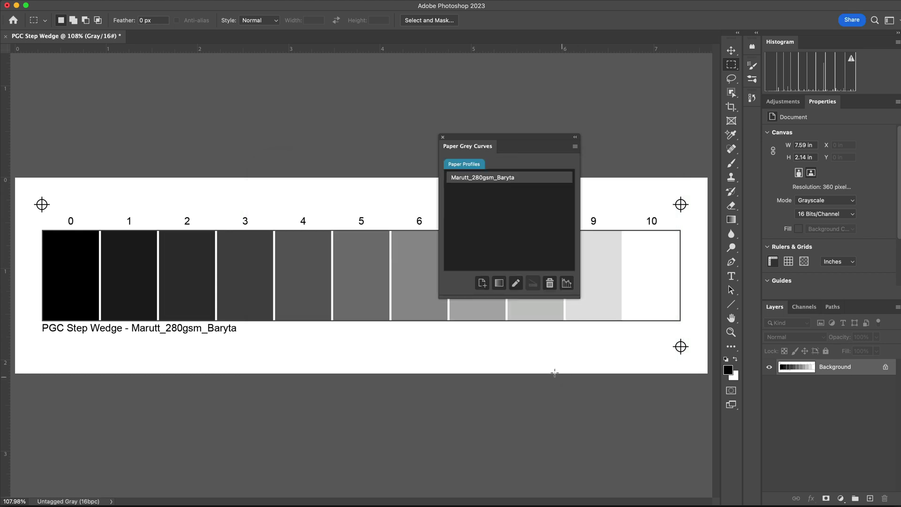
Open the recent church2.tif and create a Marutt_280gsm_Baryta correction Curves layer atop its stack
{"action": "left_click", "coordinate": [13, 21]}
{"action": "left_click", "coordinate": [207, 192]}
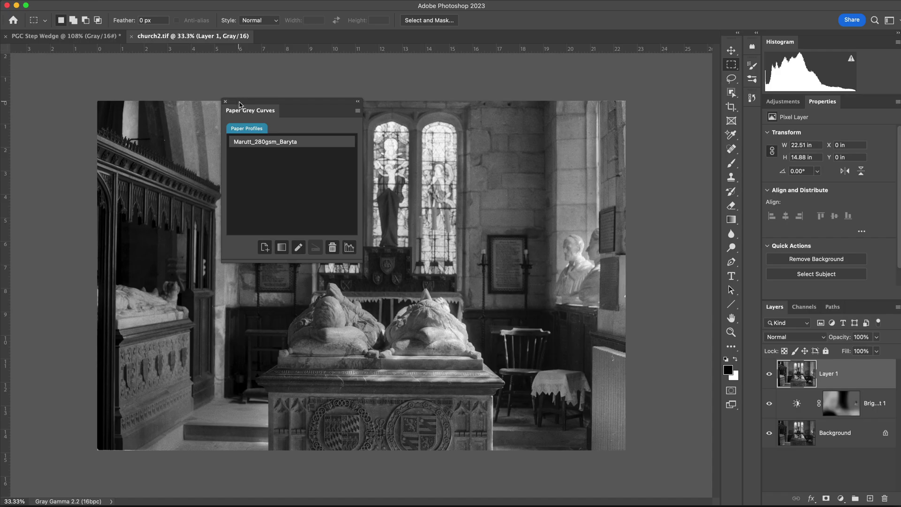
{"action": "left_click", "coordinate": [349, 247]}
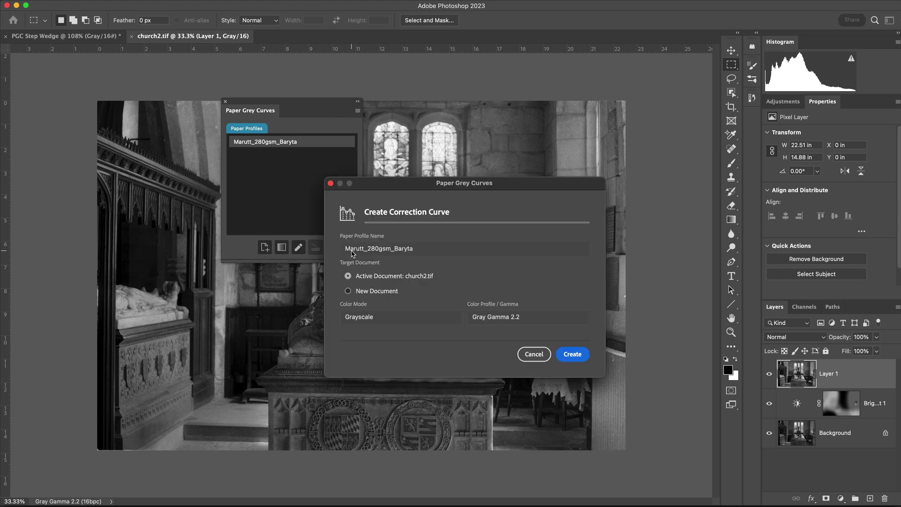
{"action": "left_click", "coordinate": [573, 356]}
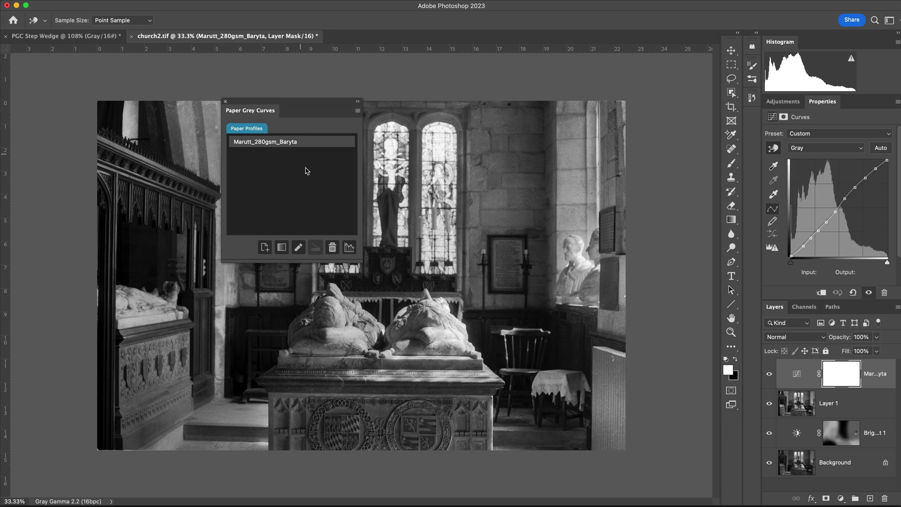
{"action": "left_click", "coordinate": [349, 248]}
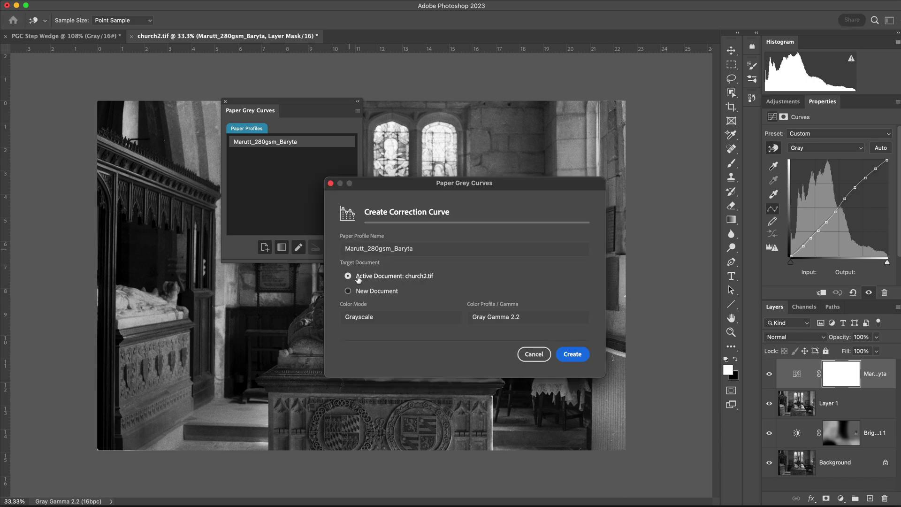
{"action": "left_click", "coordinate": [533, 356]}
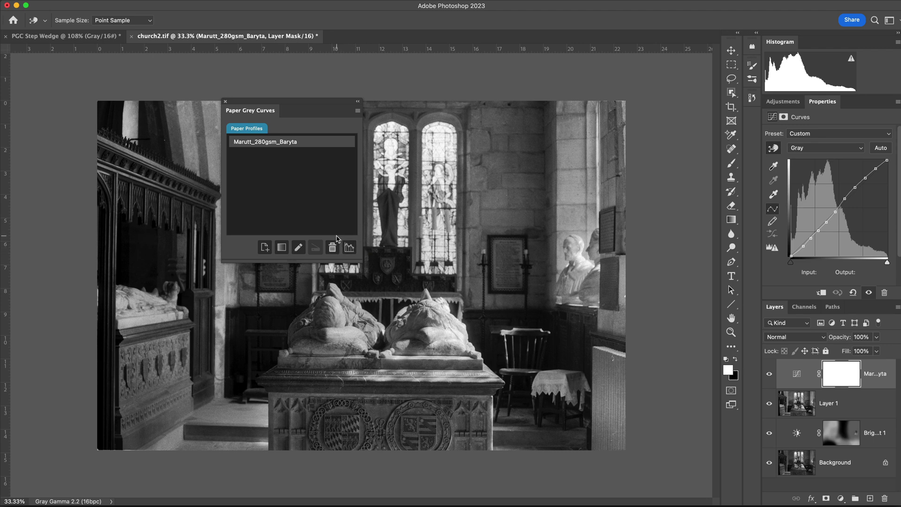
{"action": "left_click", "coordinate": [357, 111]}
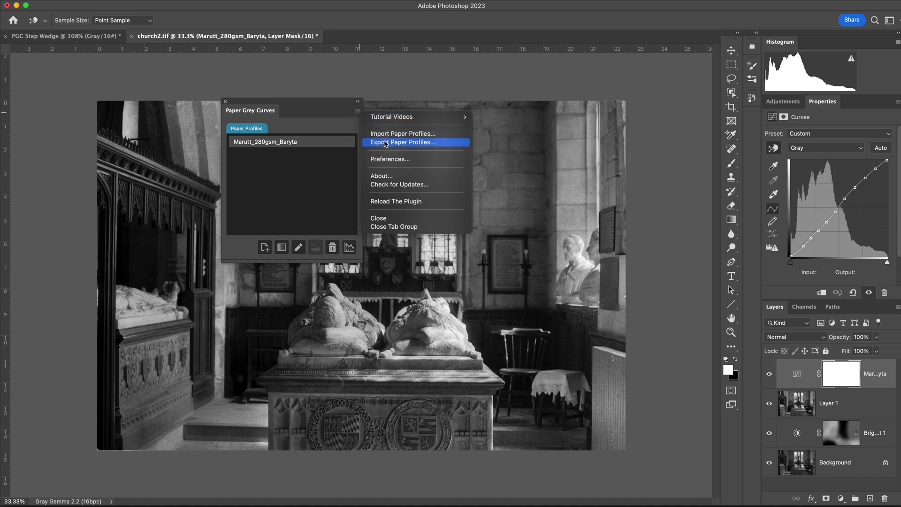
{"action": "left_click", "coordinate": [343, 132]}
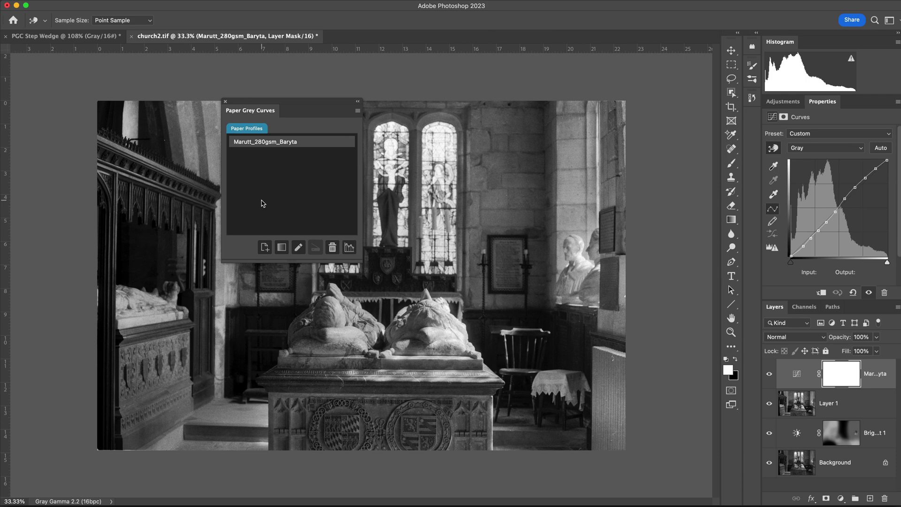
{"action": "left_click", "coordinate": [358, 112]}
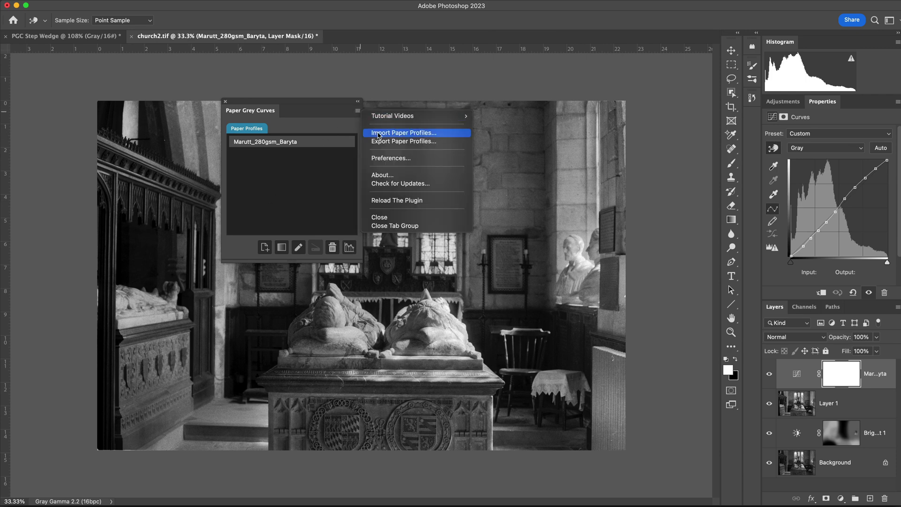